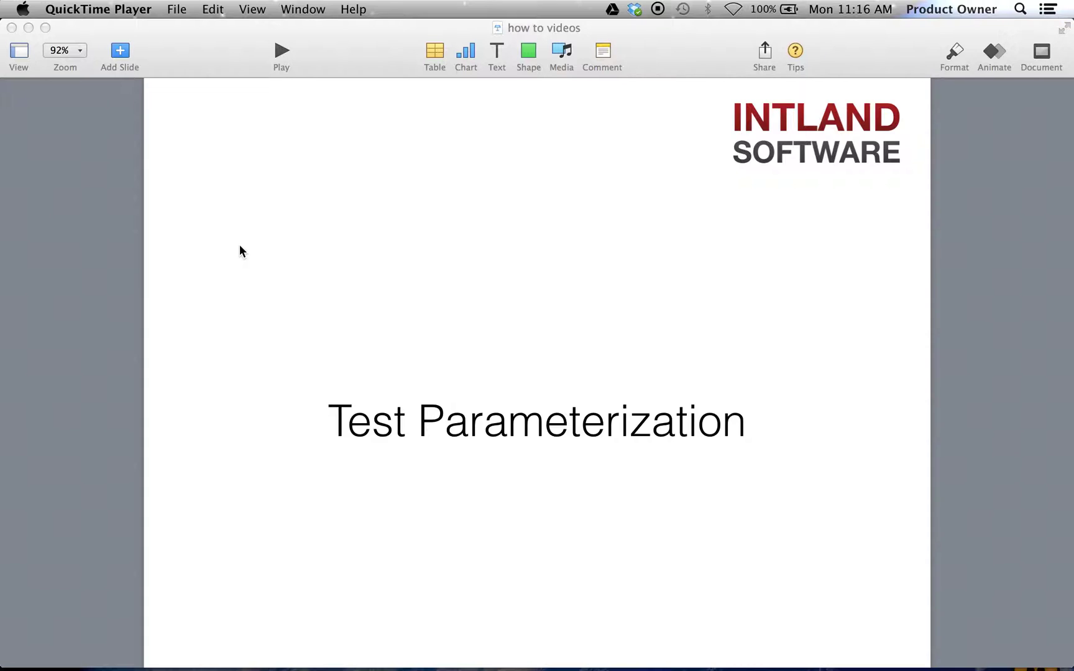
Step: Show the Keynote title slide and Chrome's codeBeamer page in the Mission Control overview
key(ctrl+Up)
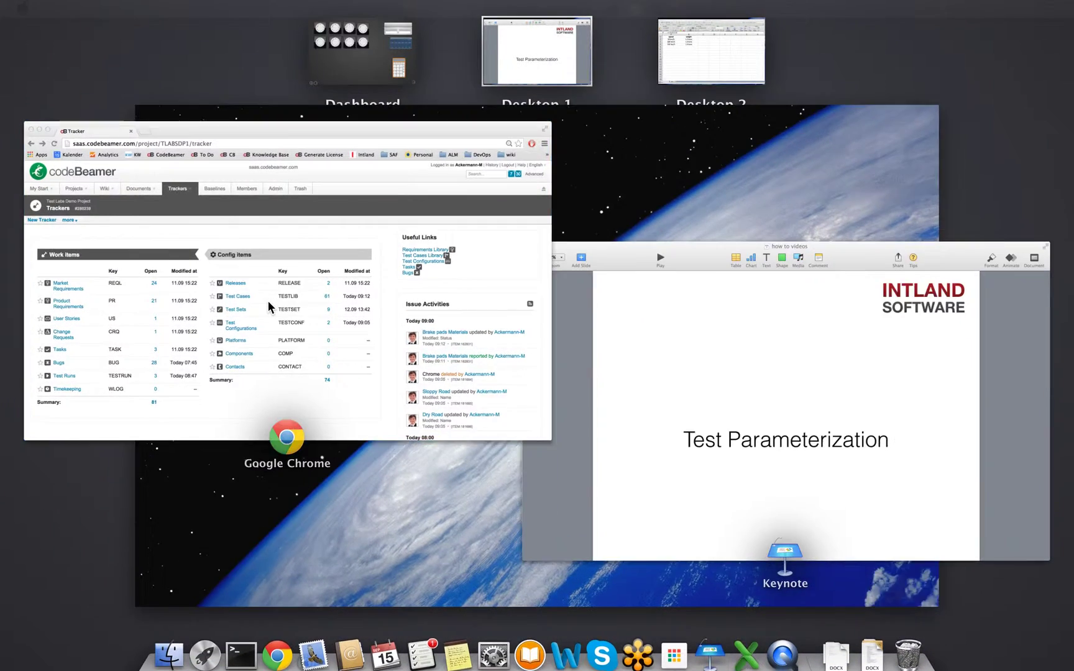
Step: Bring Chrome forward and start a new item in the Test Cases tracker
click(268, 302)
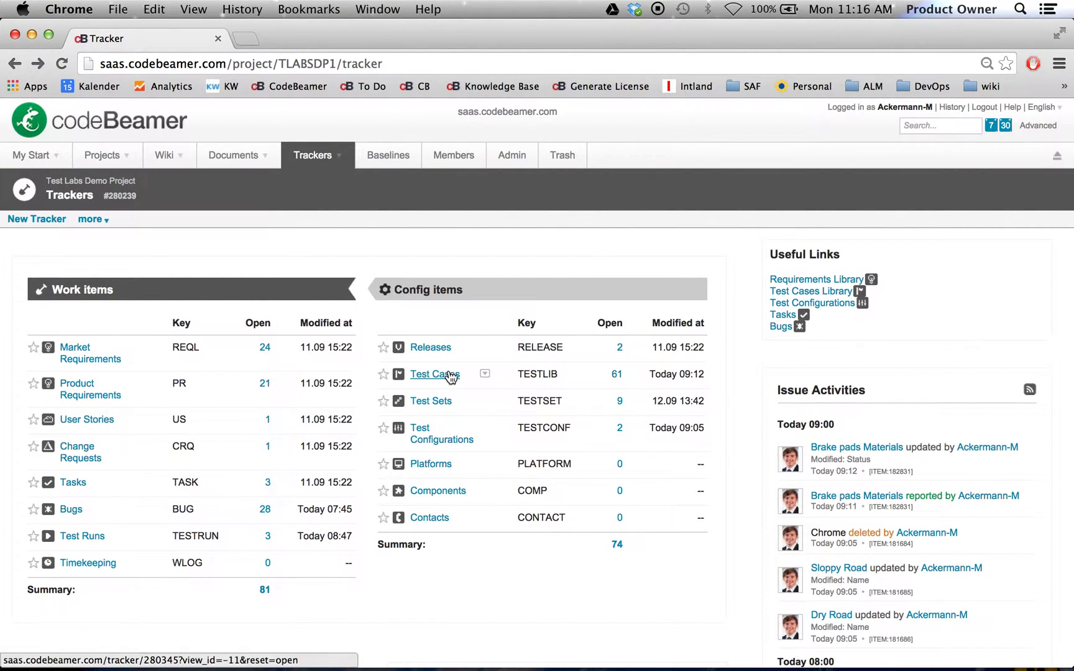
click(486, 373)
click(519, 392)
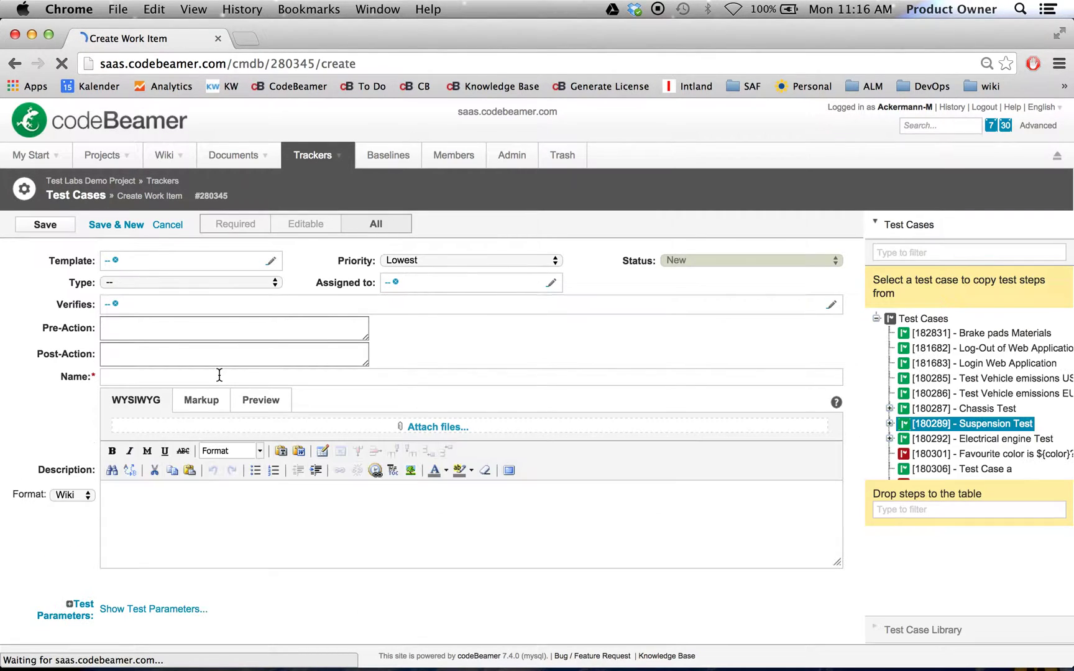
Step: Name the test case 'Breaking distance depends on ${speed} and ${weight}' using the autocomplete suggestion
click(214, 380)
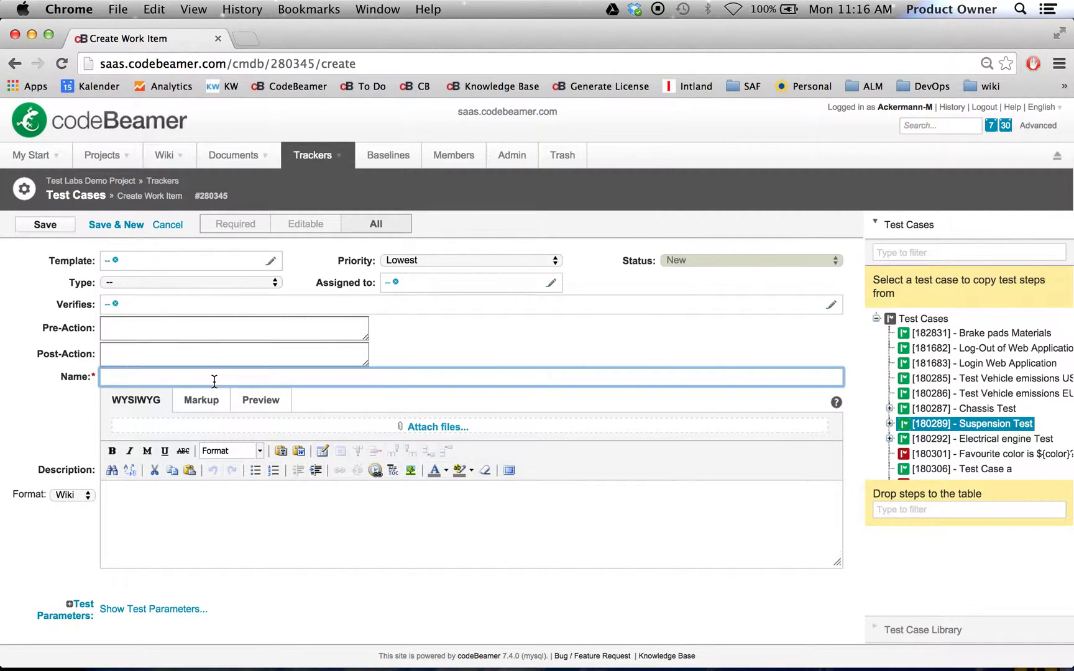
text(Bre)
key(Down)
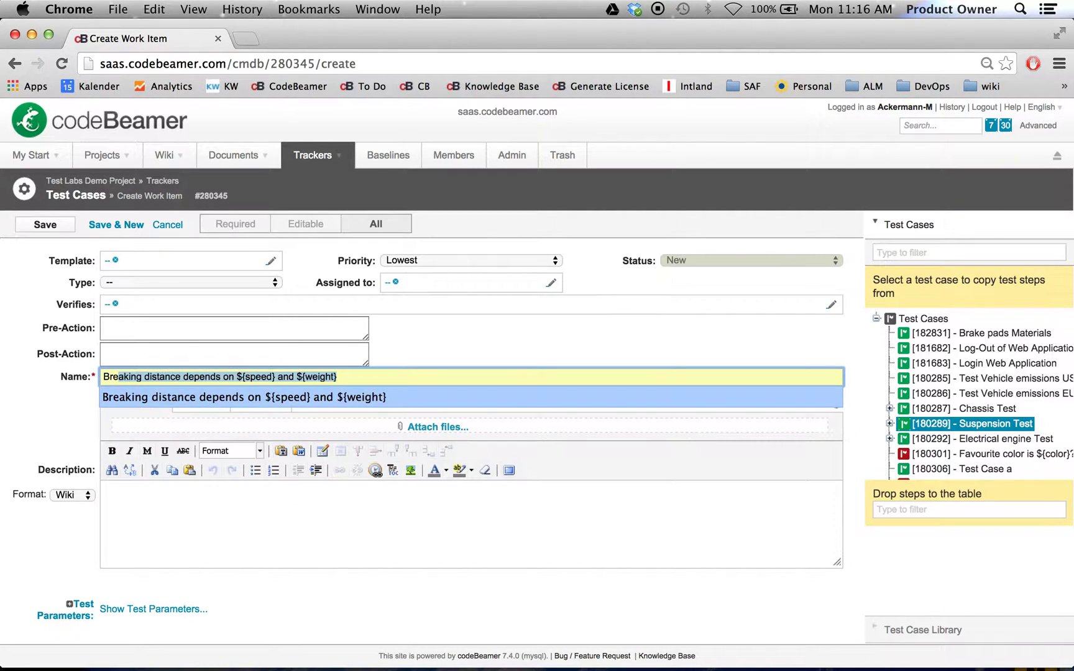
key(Return)
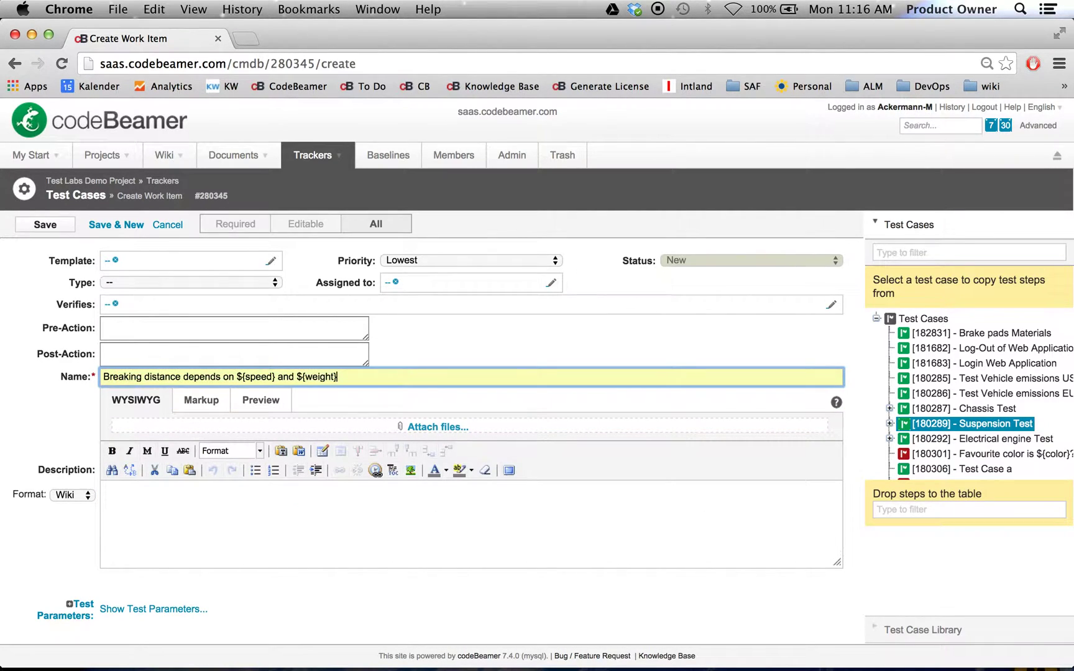
click(271, 380)
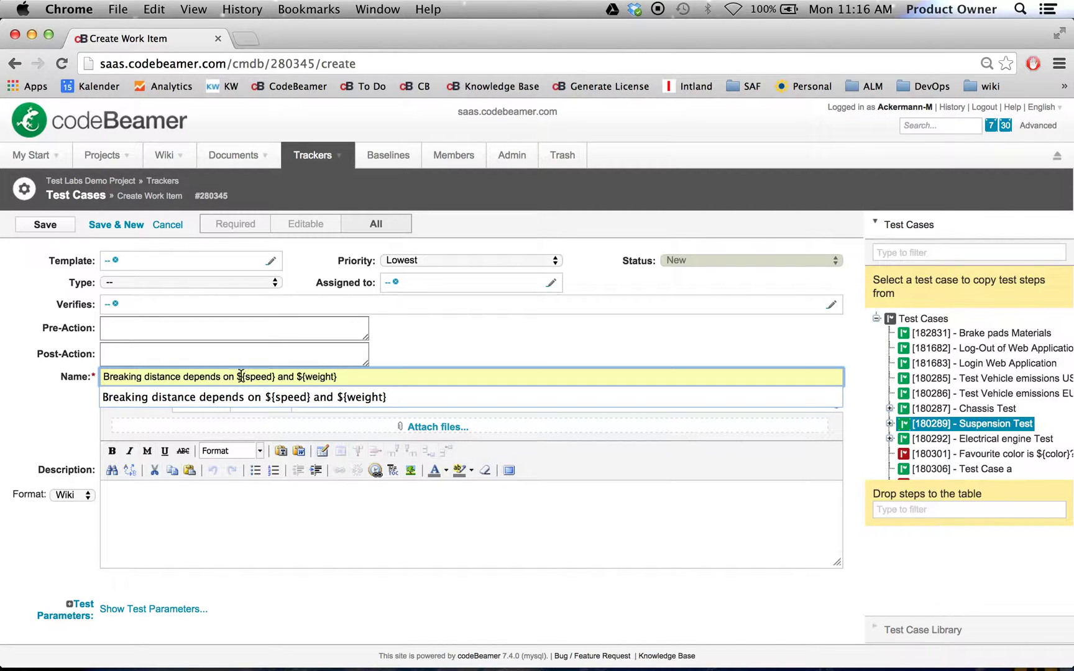
click(312, 592)
Step: Expand Test Parameters, view the name-value and wiki-table syntax examples, then close them
scroll(312, 592, down, 2)
scroll(312, 592, down, 1)
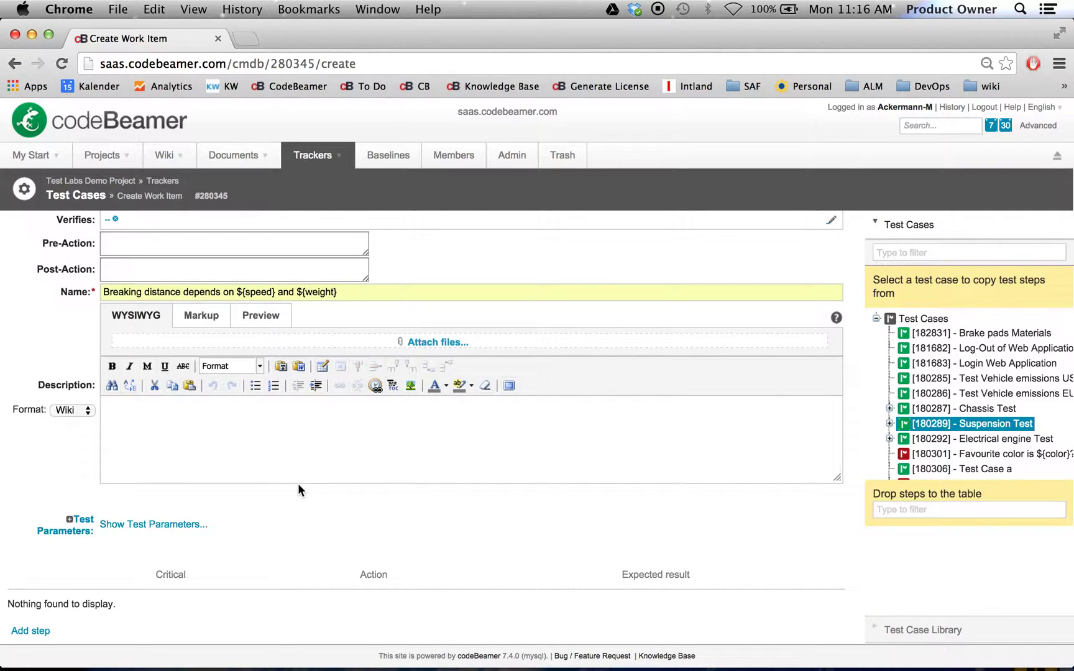
click(156, 526)
scroll(229, 509, down, 5)
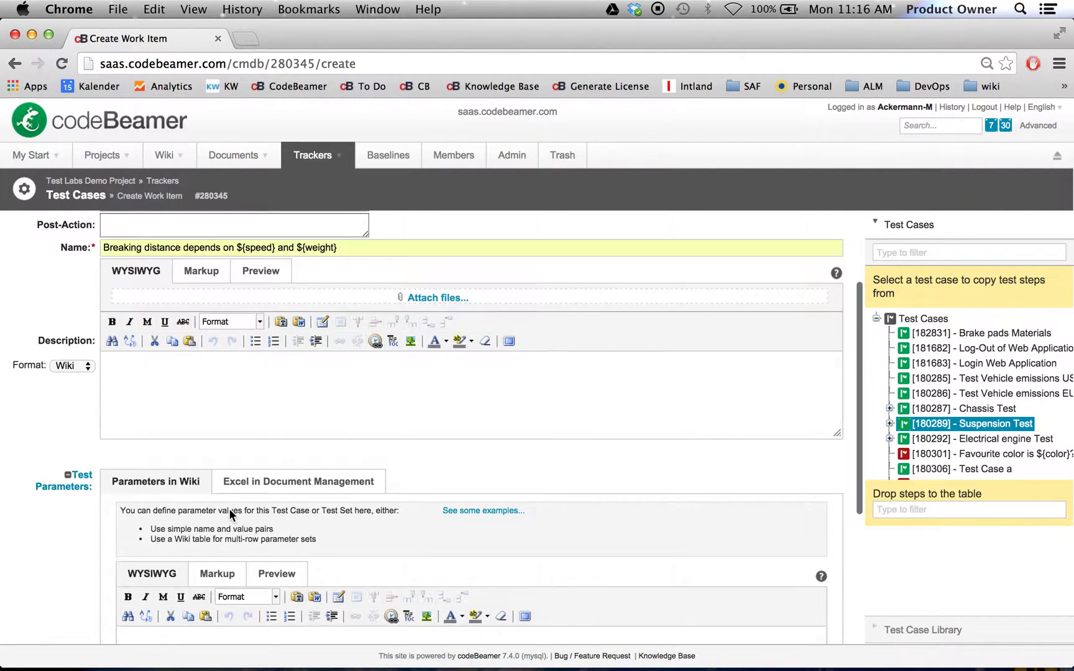
scroll(189, 351, down, 1)
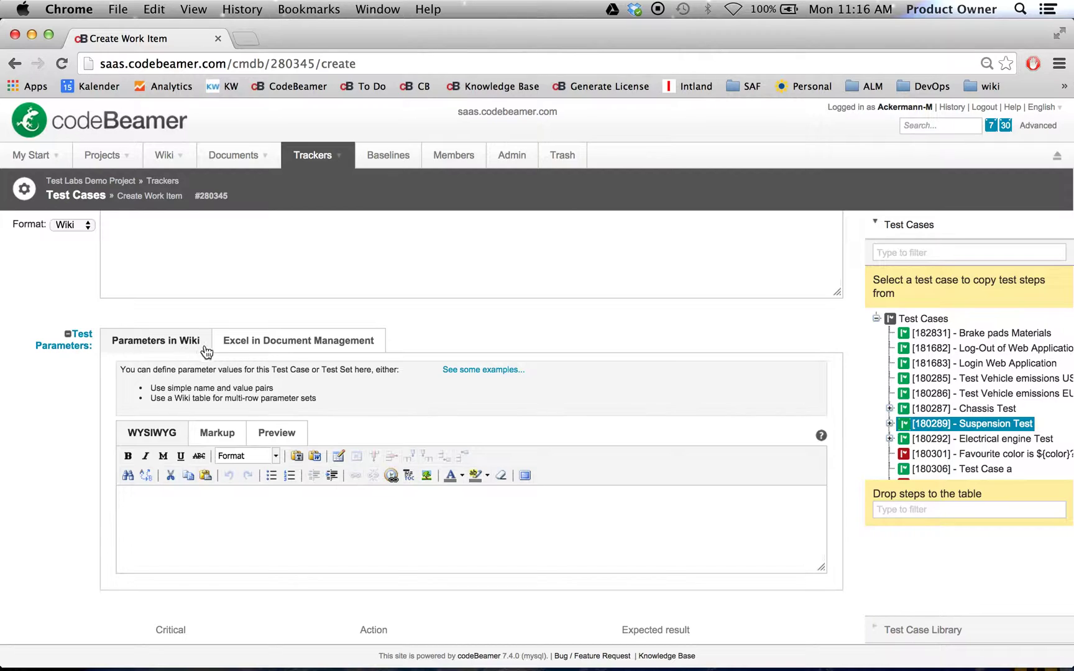
click(486, 373)
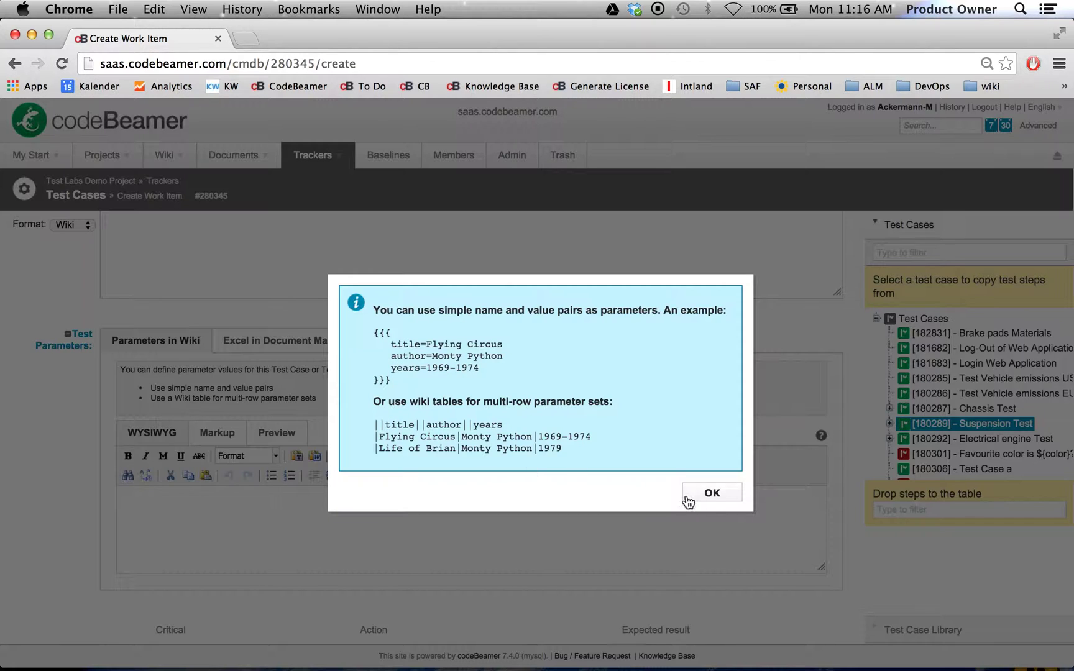
click(712, 498)
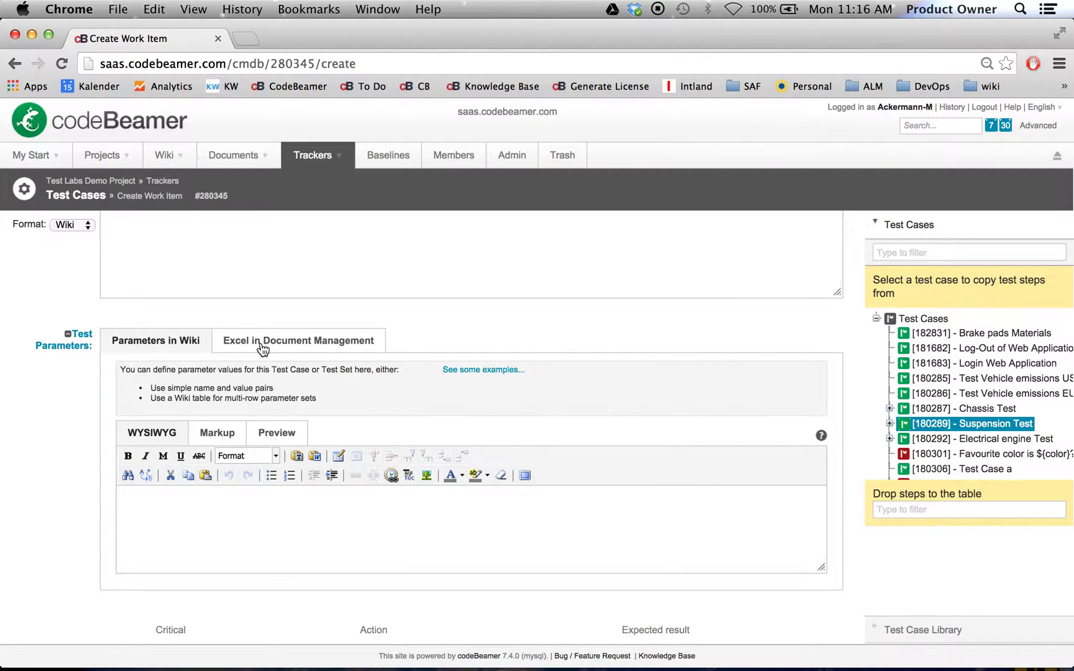
Step: Switch the parameter source to Excel in Document Management, leaving the sheet at None
click(286, 341)
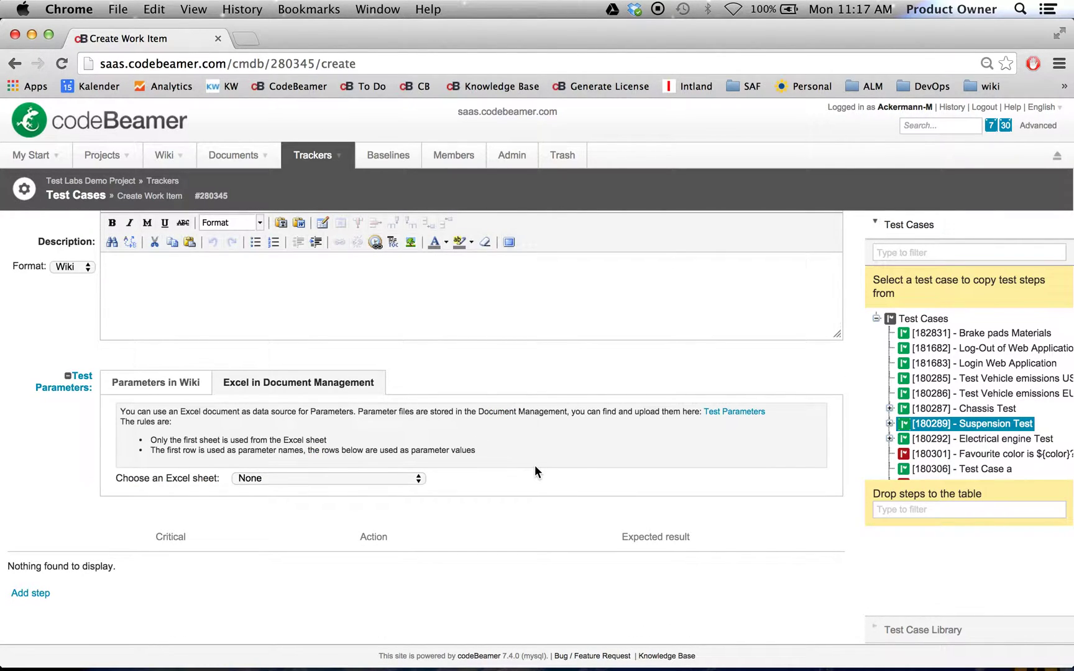
click(417, 477)
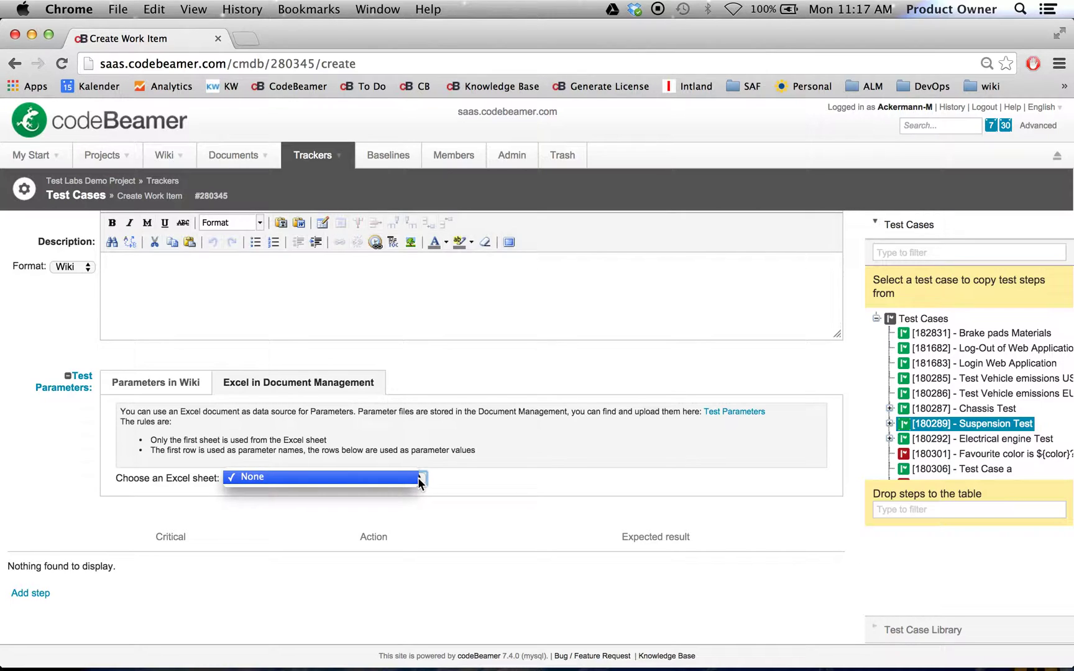
click(615, 458)
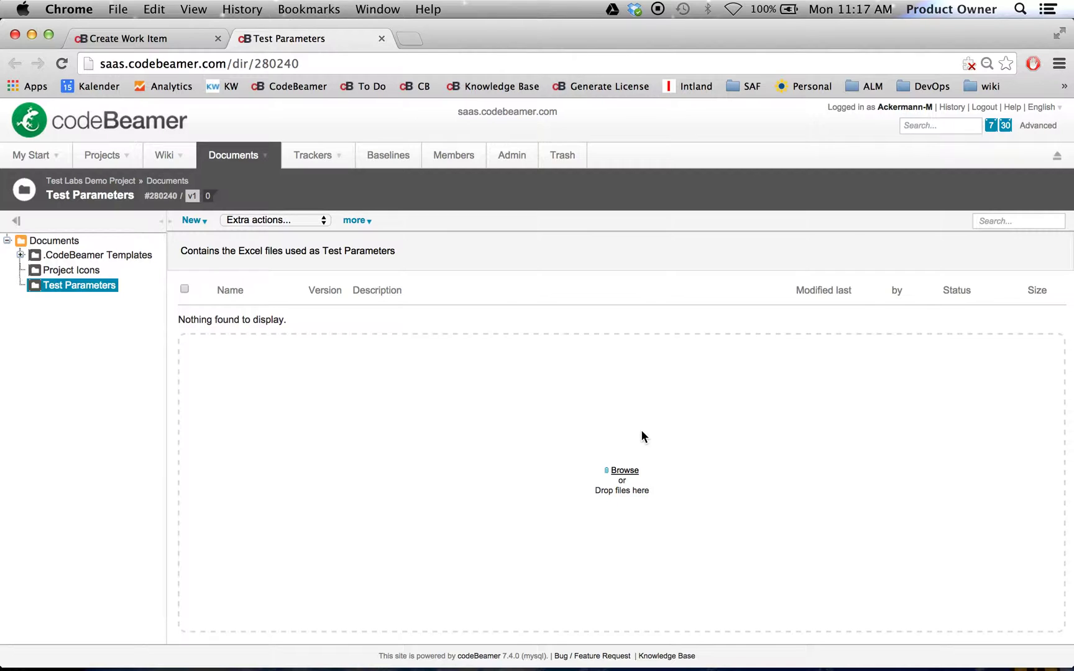
Step: Upload speed-breaking-distance.xlsx from the Desktop into the Test Parameters folder
click(625, 471)
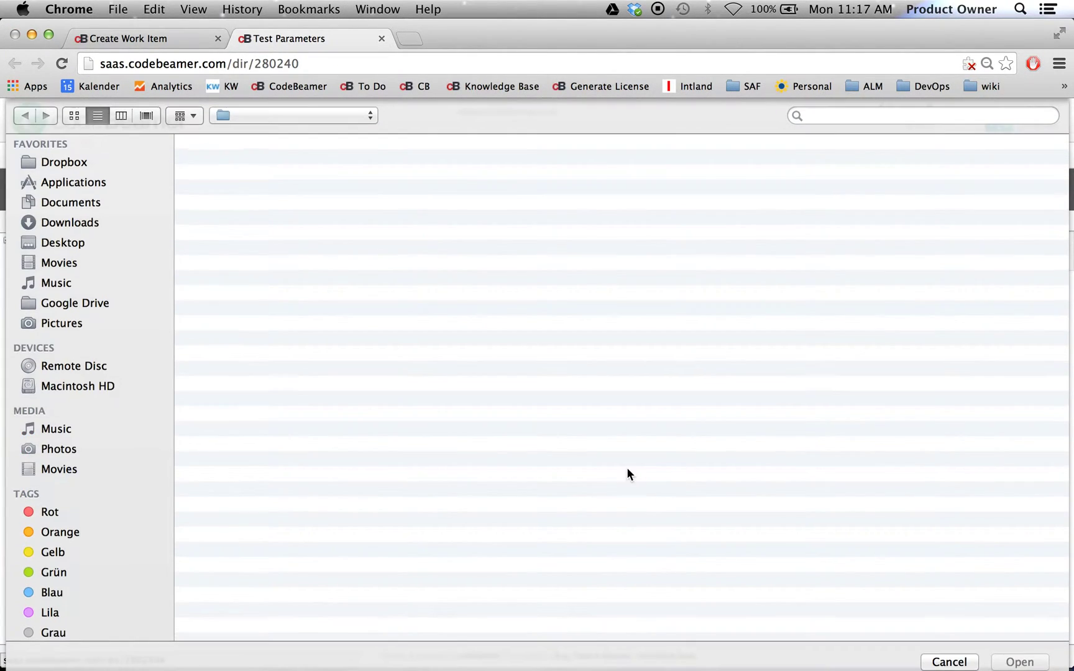
double_click(263, 163)
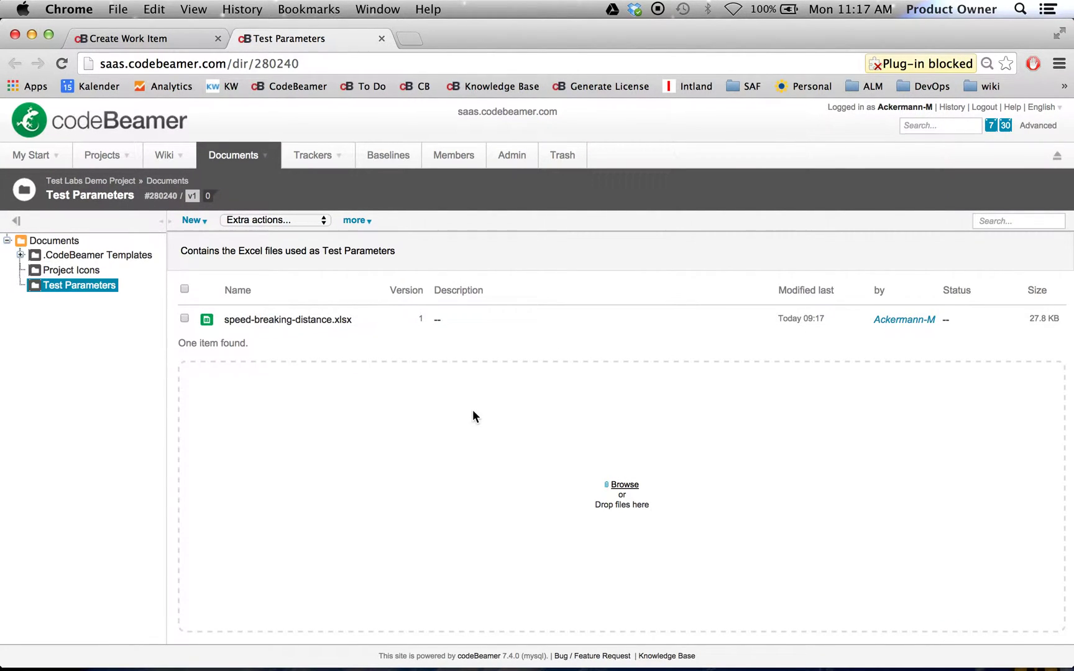
key(ctrl+Up)
Step: Review the three-row speed/weight sheet on Desktop 2, close Excel, and return to Desktop 1
click(706, 45)
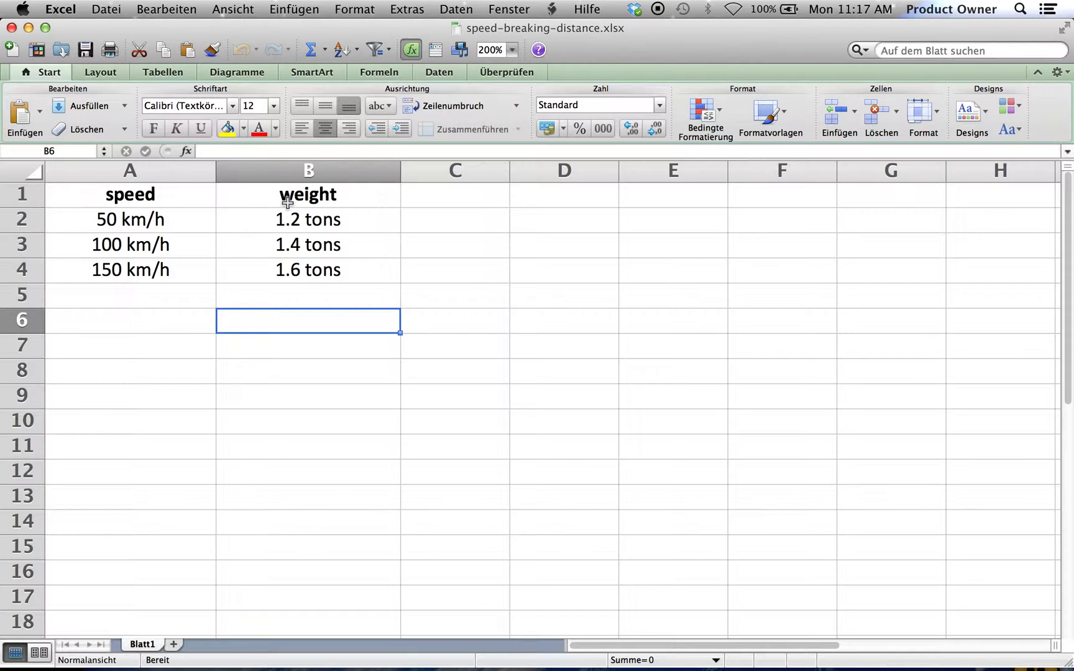
click(12, 28)
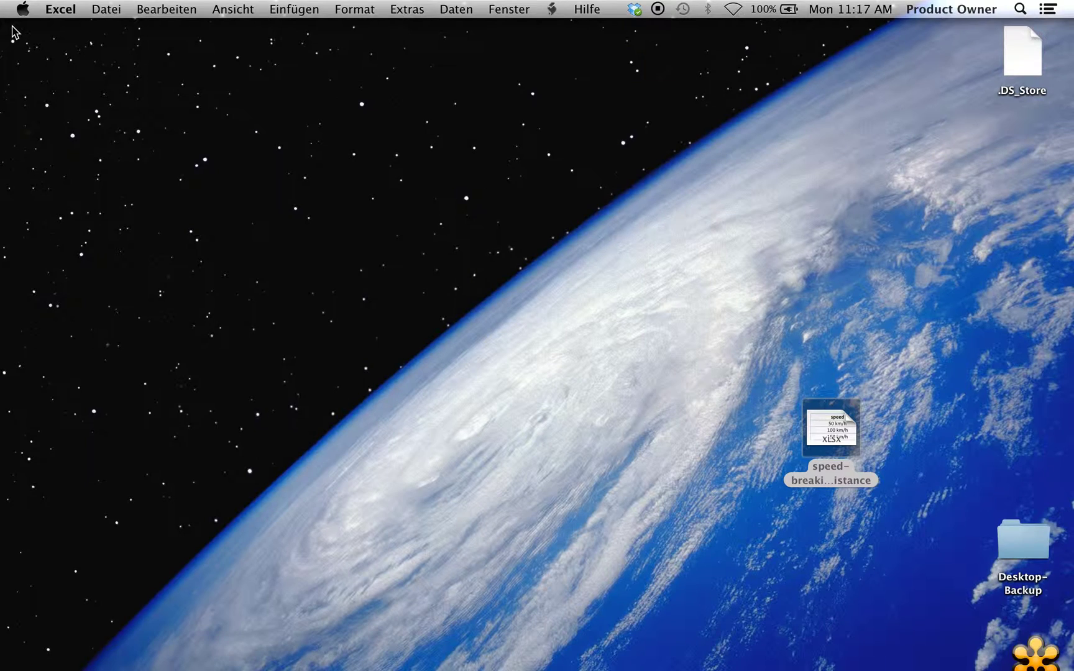
key(ctrl+Up)
click(543, 54)
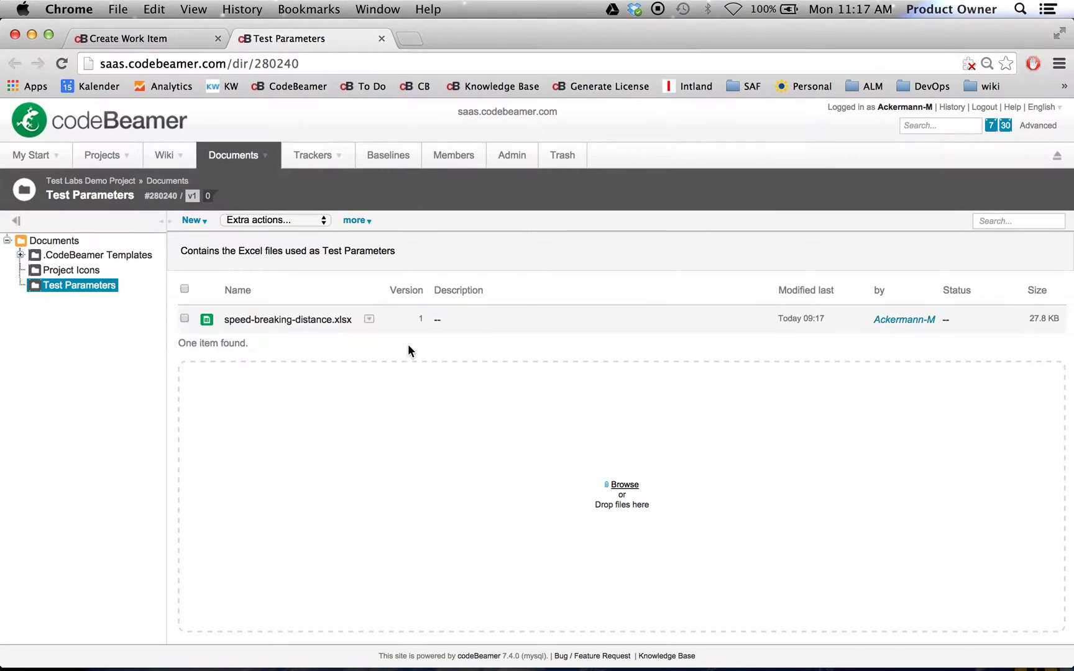
Step: Reload the new test case form and re-enter the 'Breaking distance depends on ${speed} and ${weight}' name
click(129, 41)
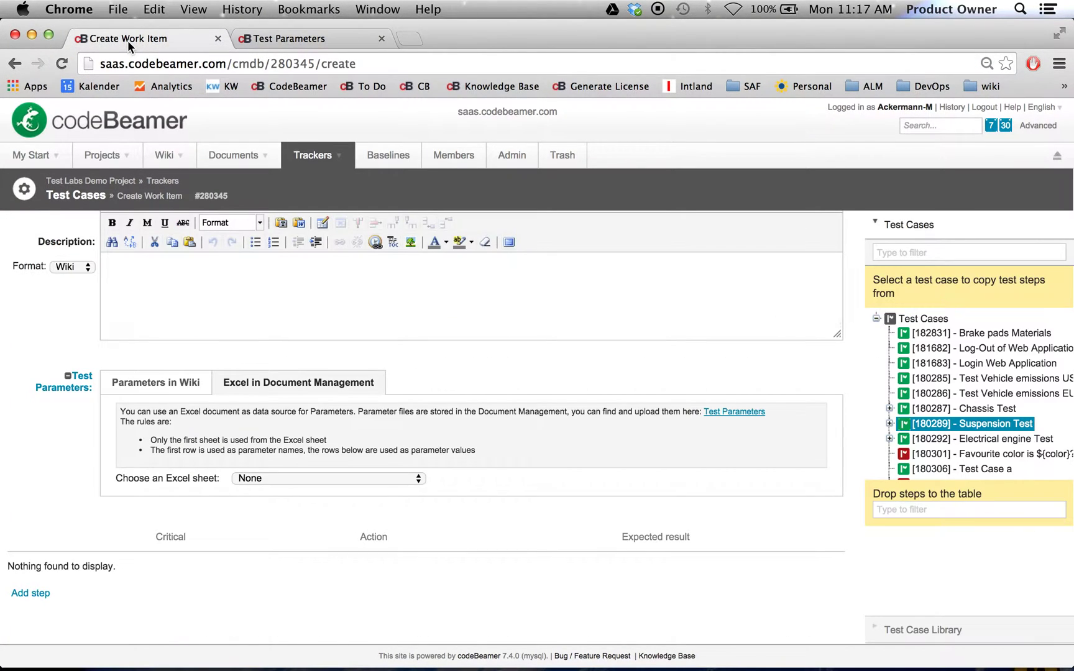
key(super+r)
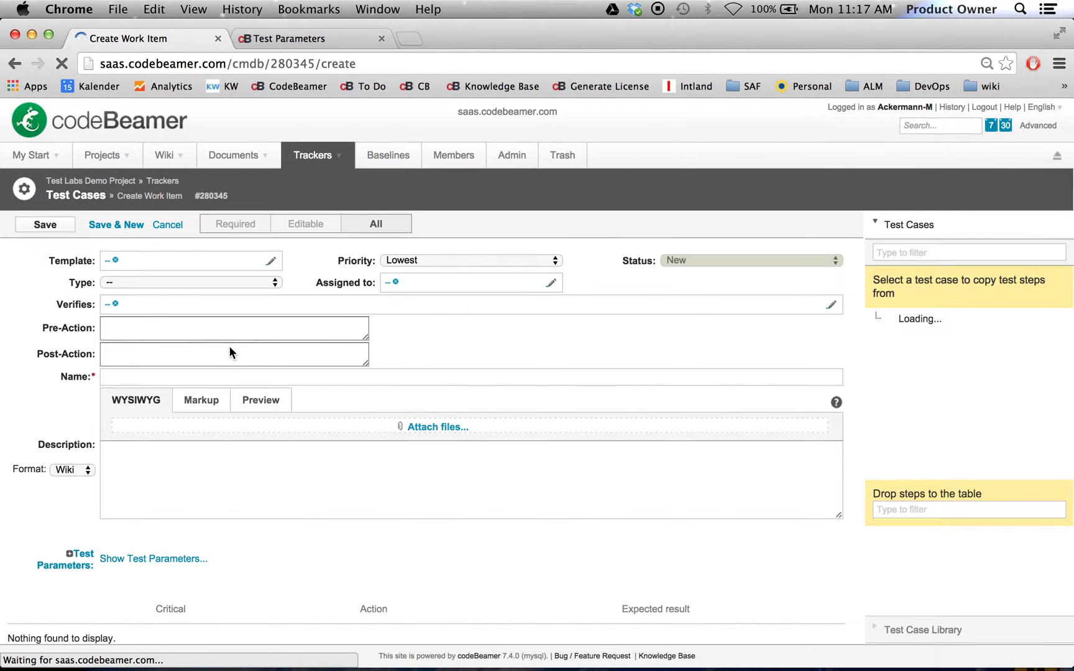
click(164, 377)
text(B)
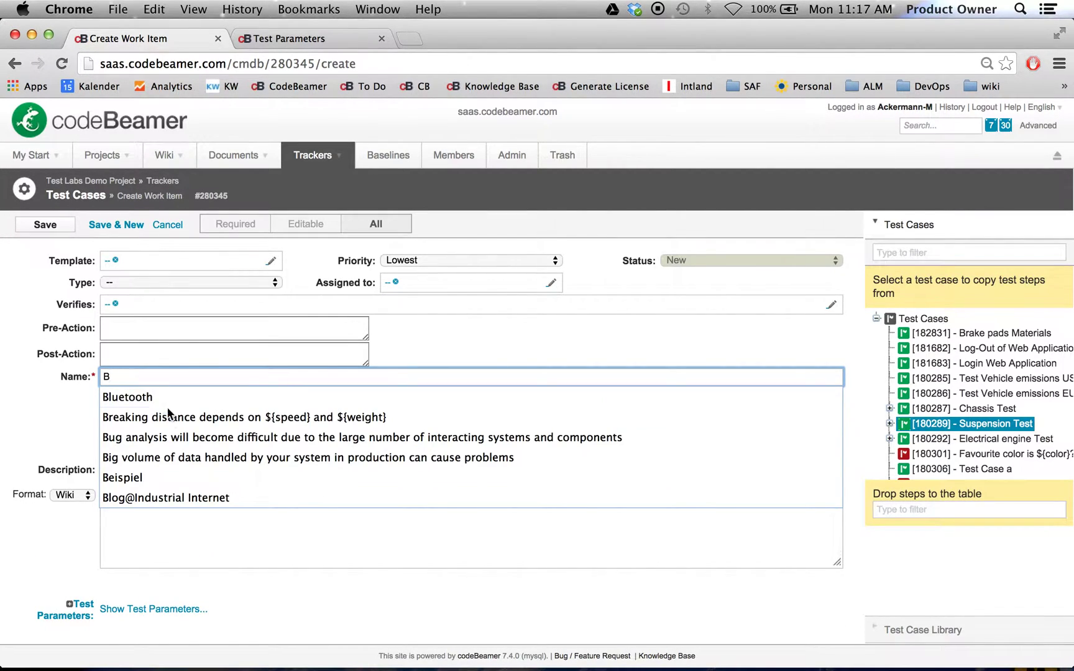
click(172, 419)
scroll(431, 551, down, 4)
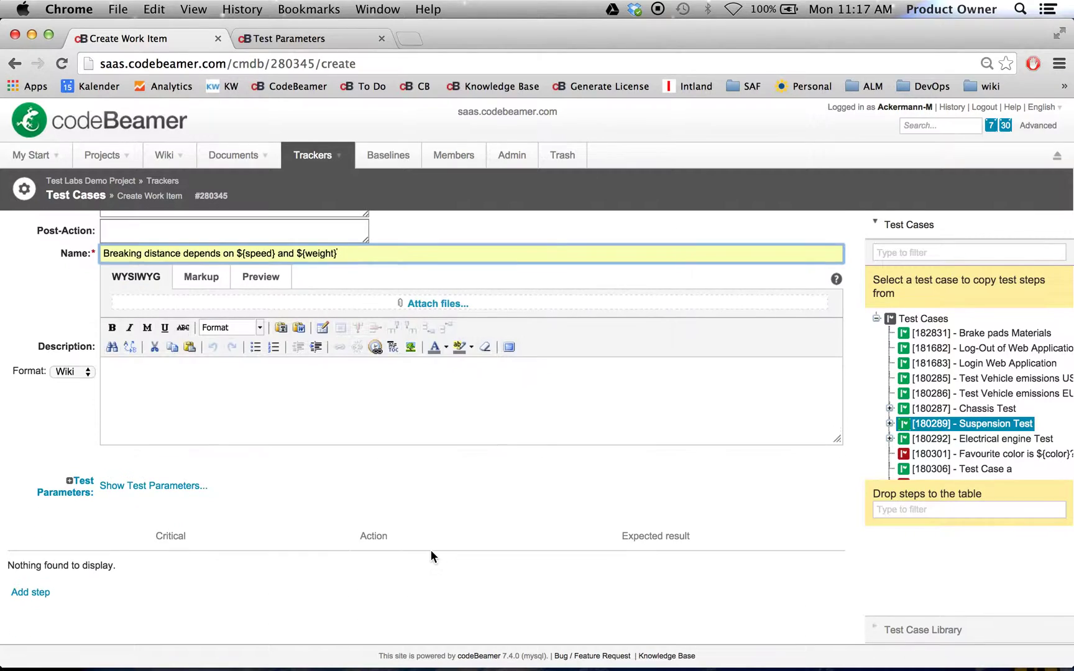
Step: Source the test parameters from speed-breaking-distance.xlsx in Document Management
click(149, 488)
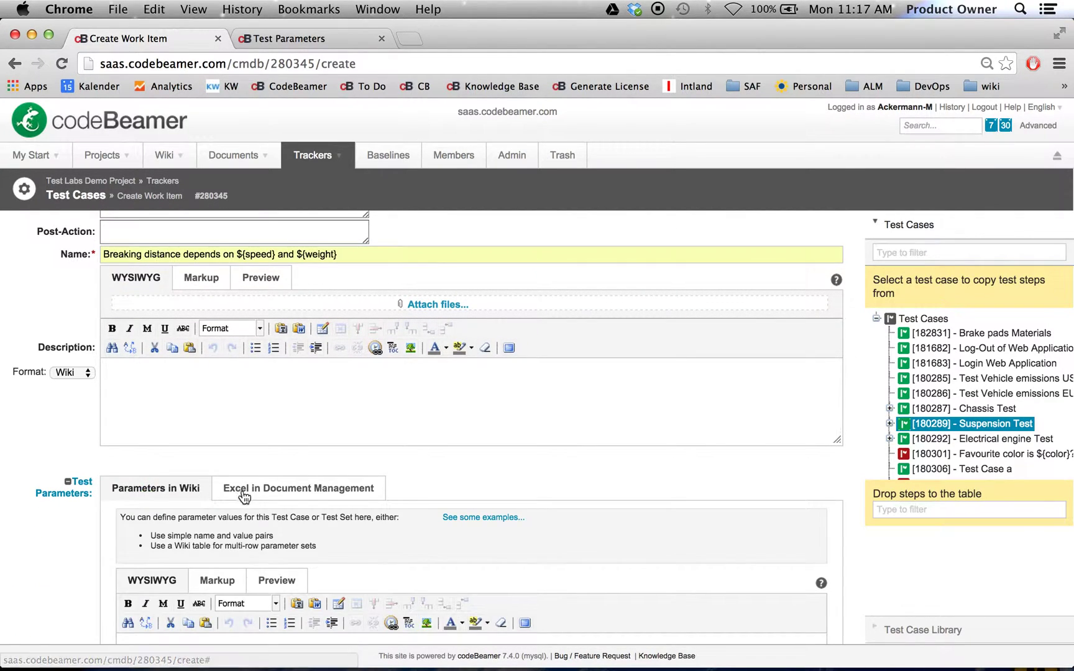
click(324, 490)
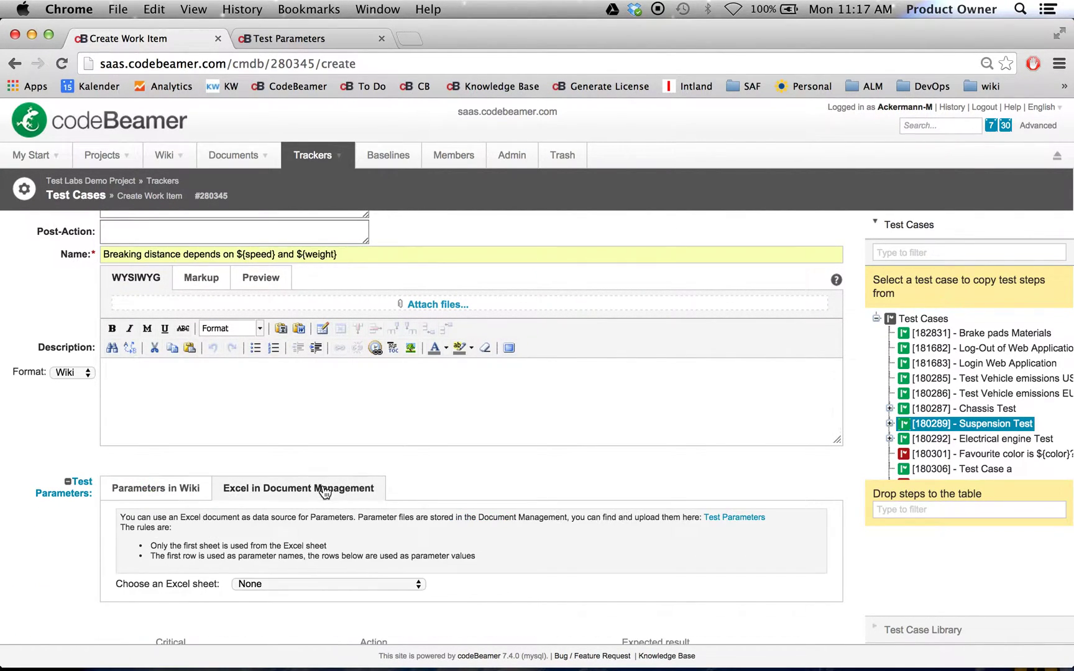
scroll(477, 491, down, 3)
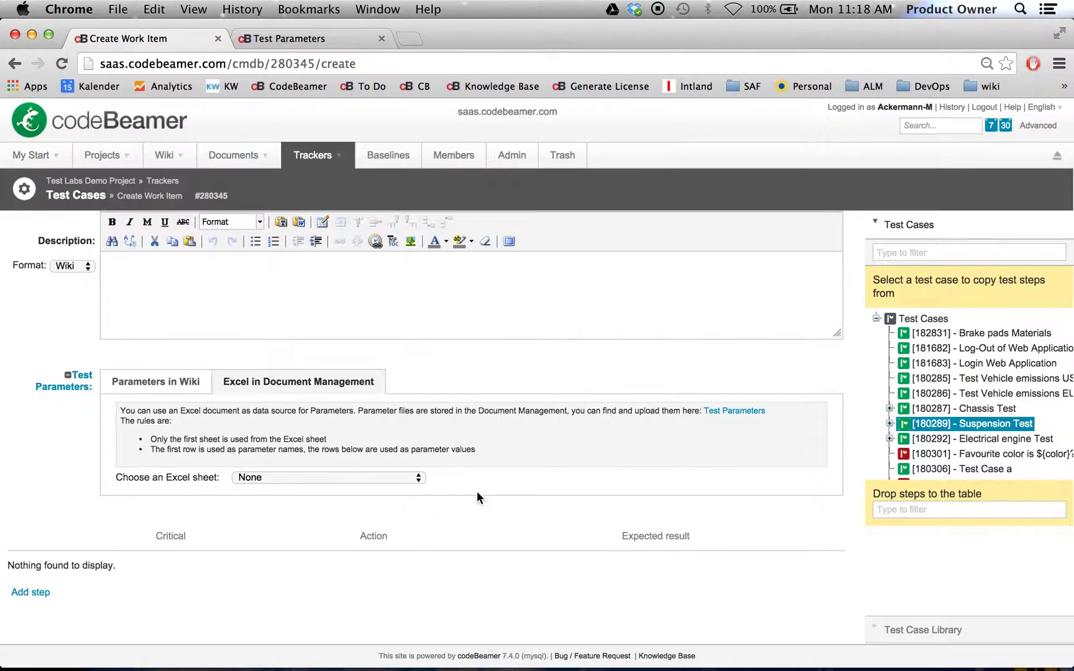
click(371, 474)
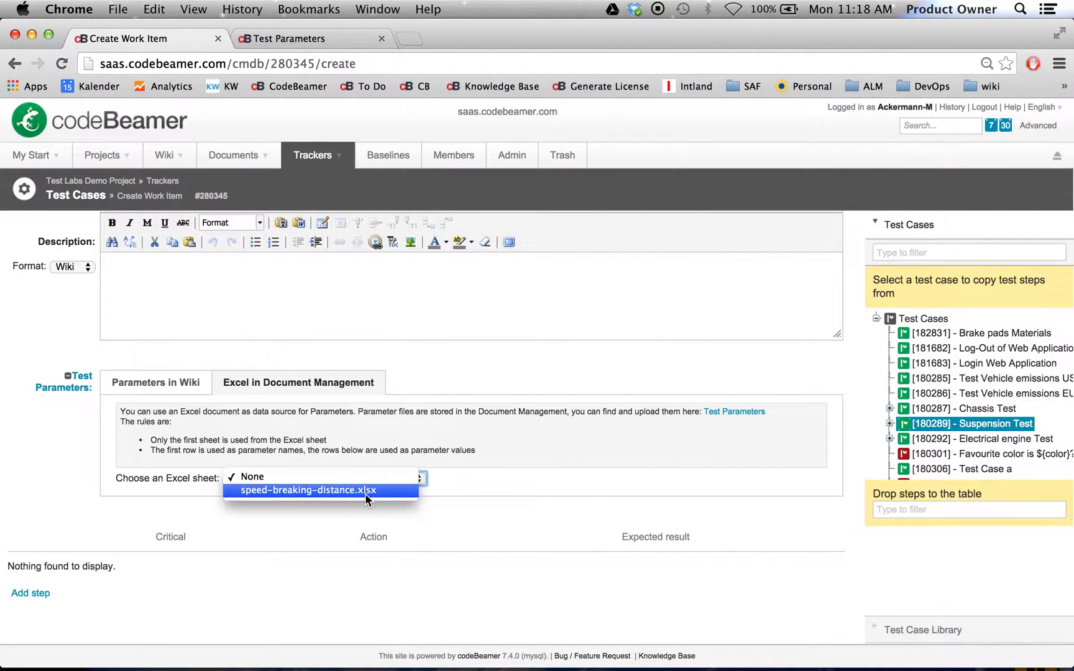
click(365, 491)
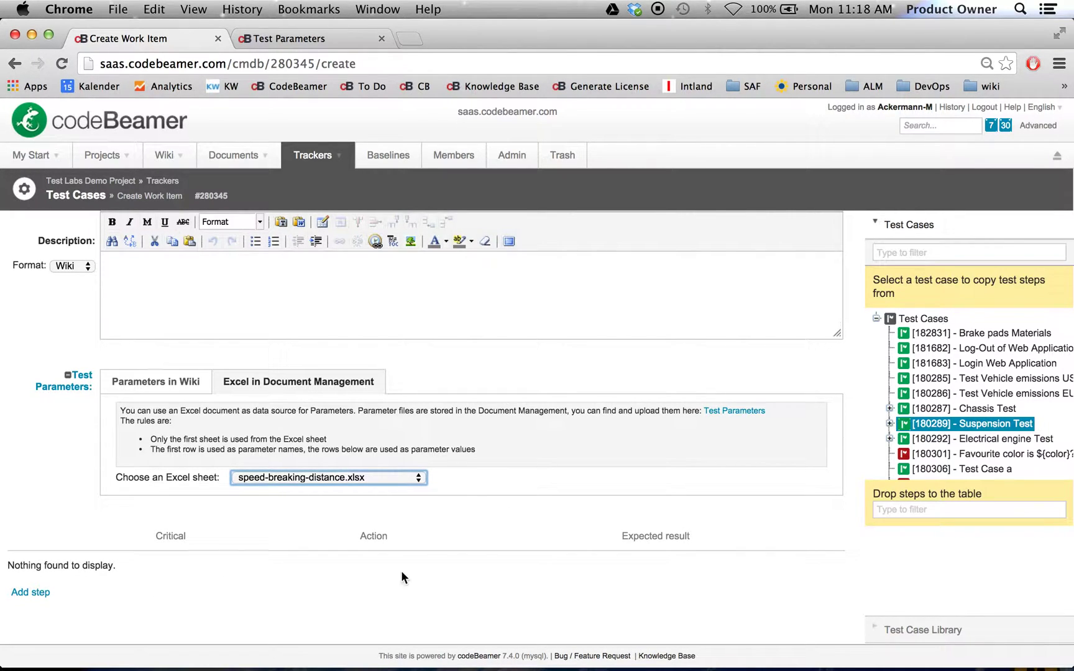
Step: Add the ceramic and semi-metallic brake pad steps from Brake pads Materials, then save
click(964, 336)
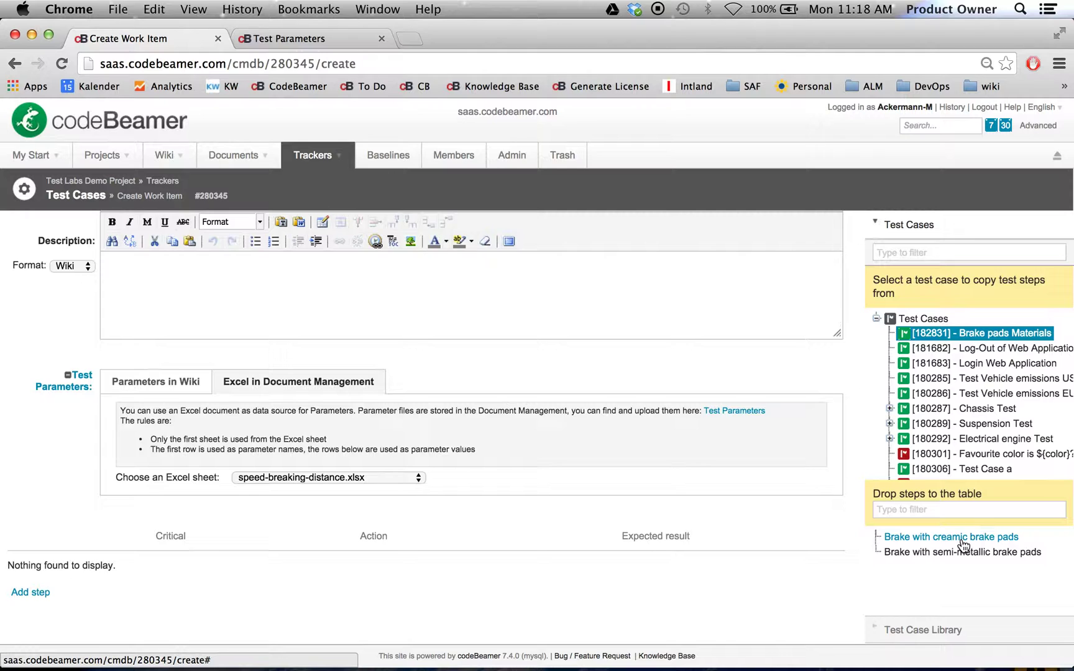
drag(963, 545, 521, 594)
drag(959, 553, 208, 617)
scroll(72, 371, up, 6)
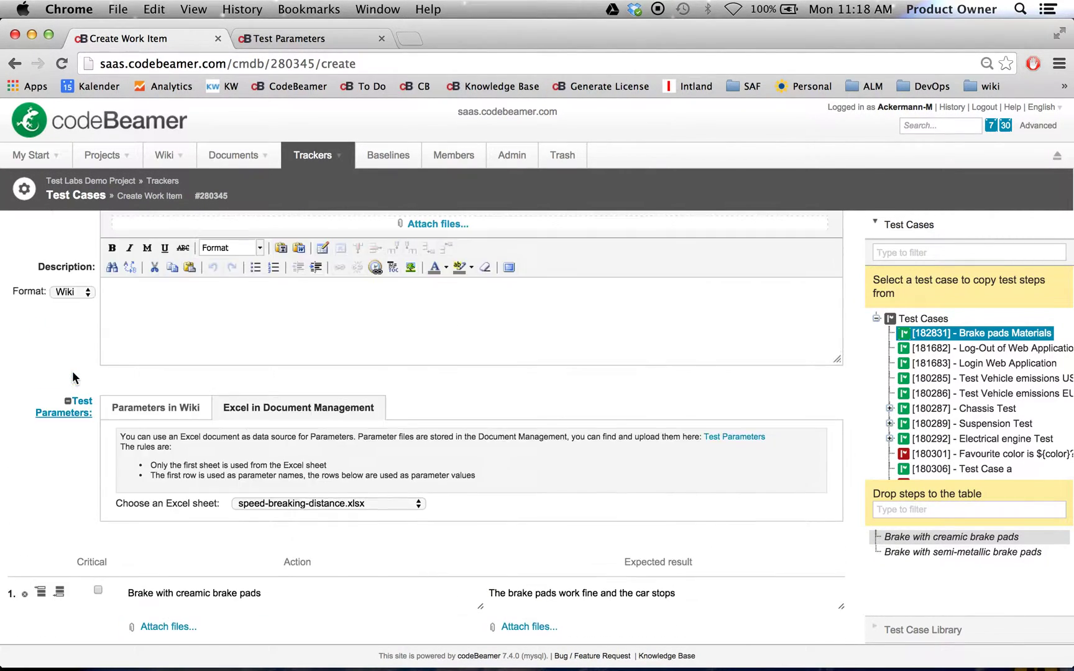
click(44, 226)
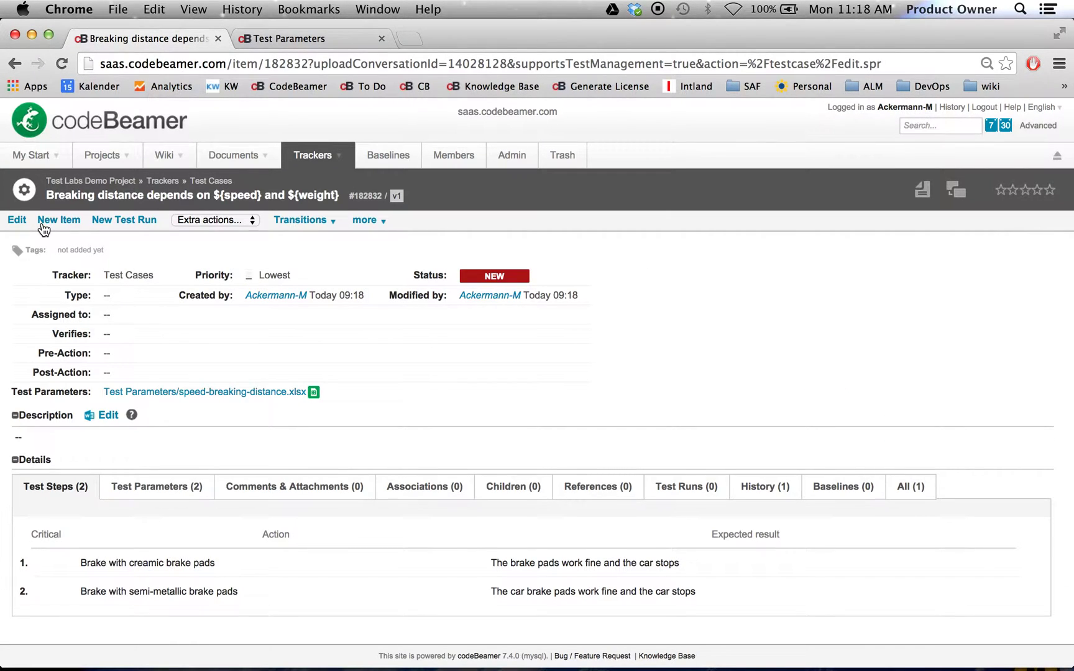
Step: Move test case #182832 to Accepted, save it, and start a new test run
click(334, 225)
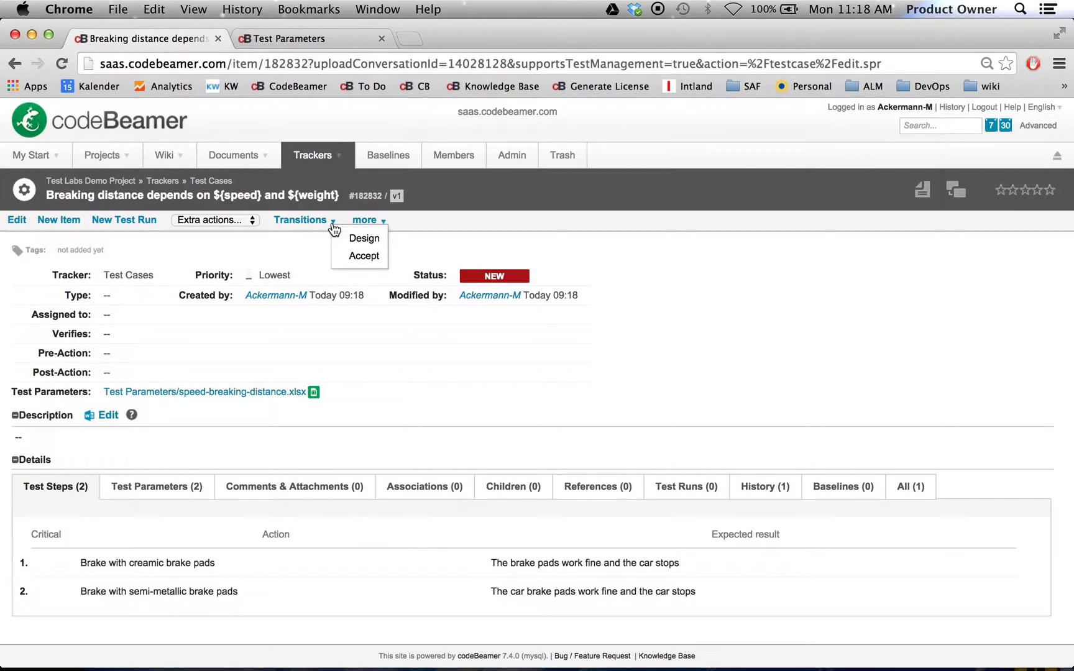
click(364, 257)
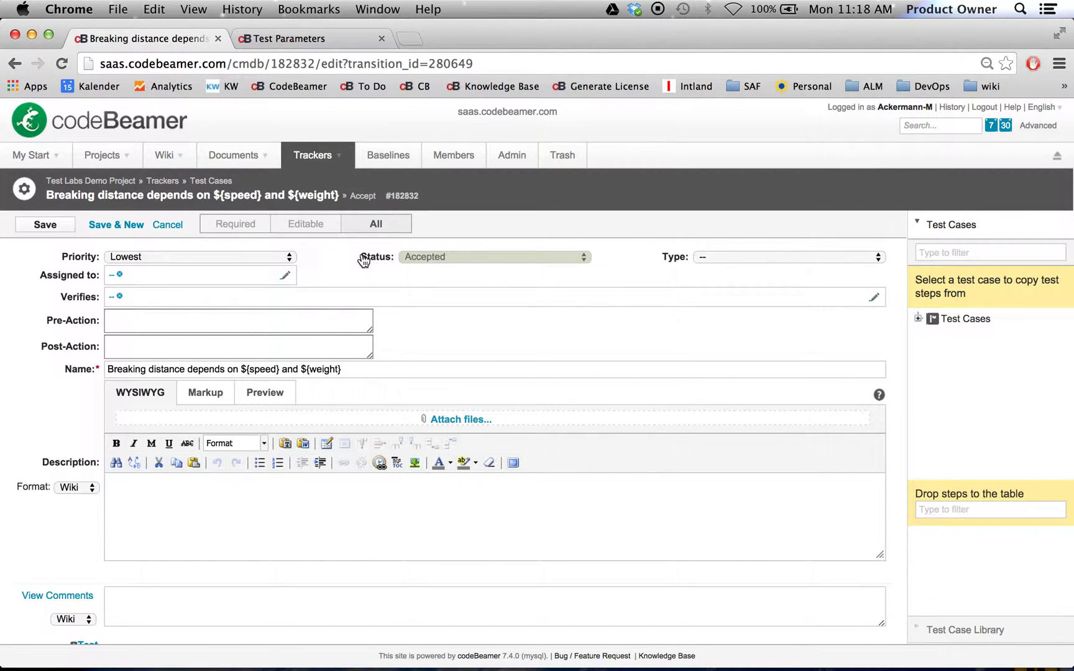
click(45, 227)
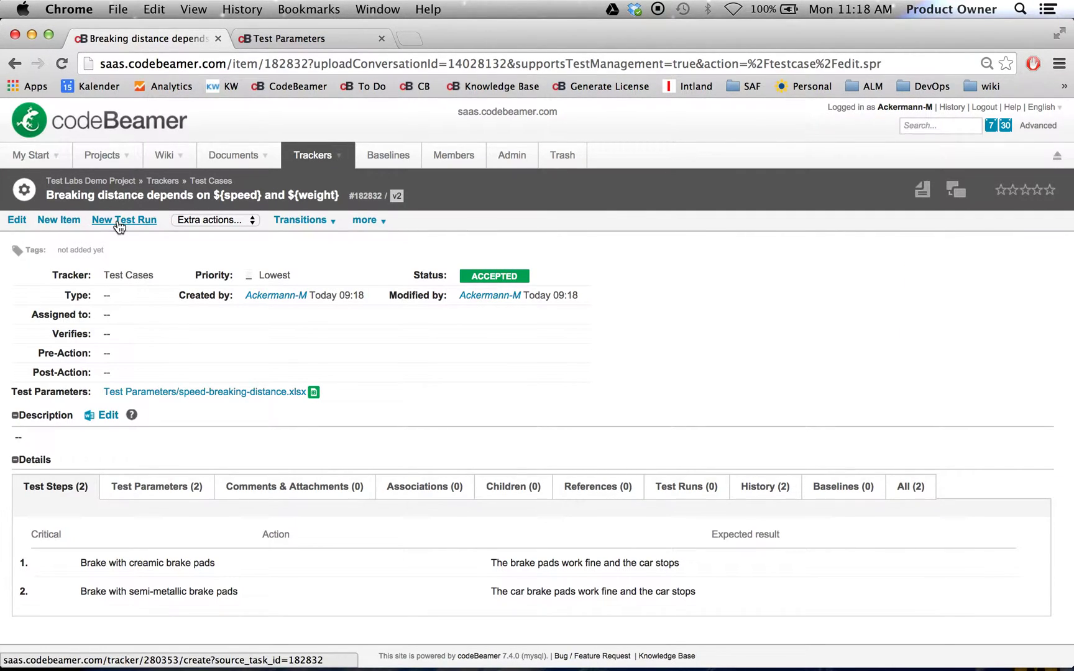
click(119, 222)
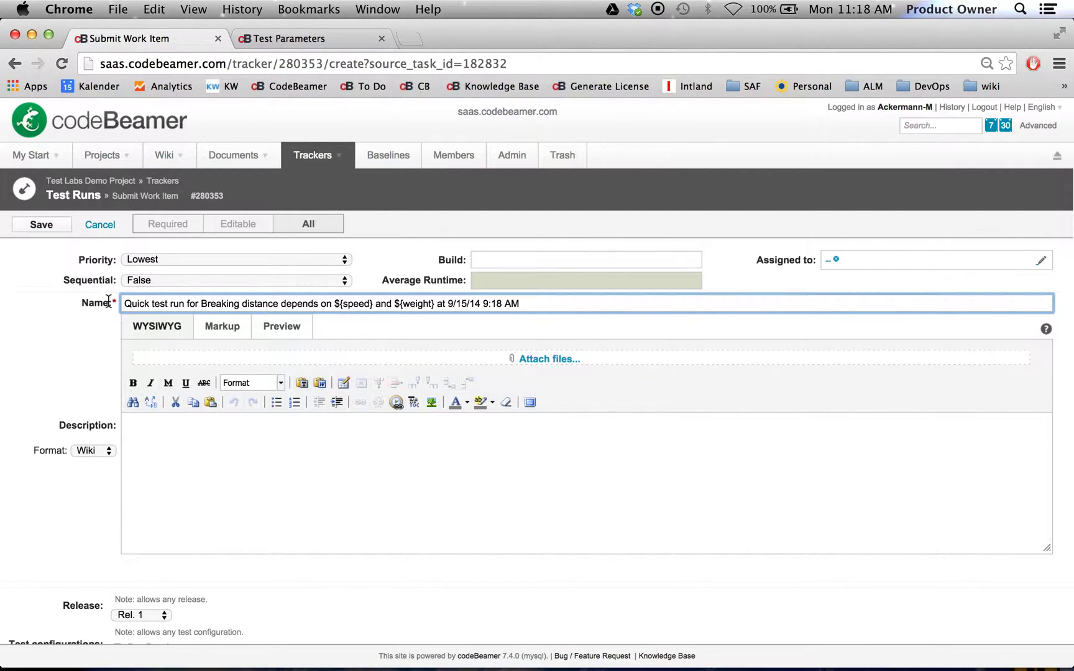
Step: Save the test run with the Dry Road configuration and run it (speed 50 km/h, weight 1.2 tons)
click(52, 226)
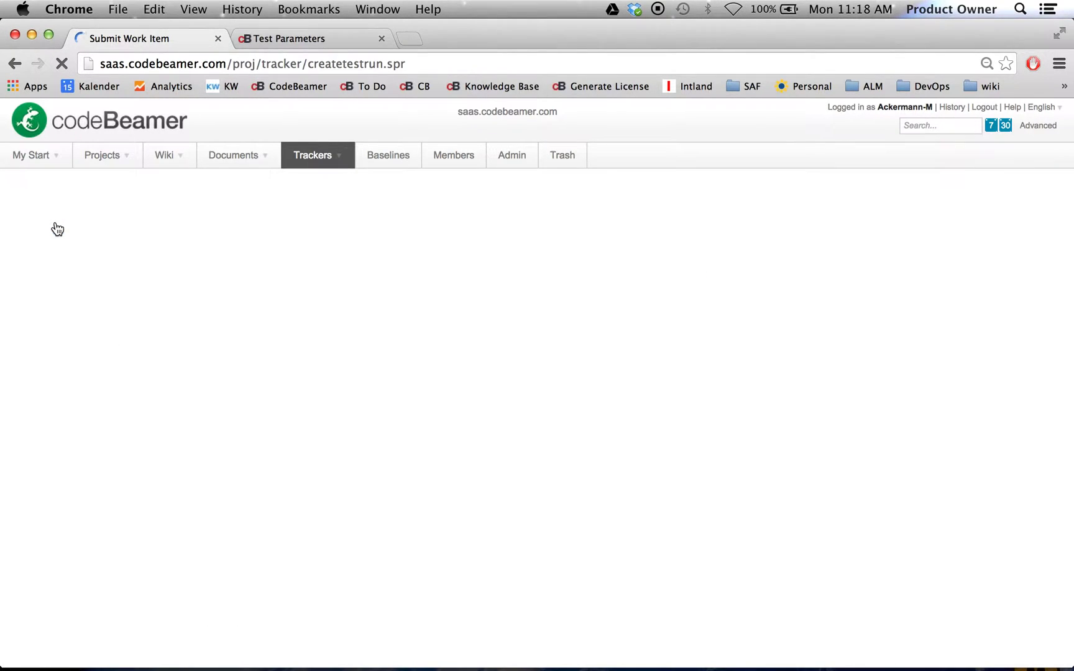
scroll(31, 365, down, 5)
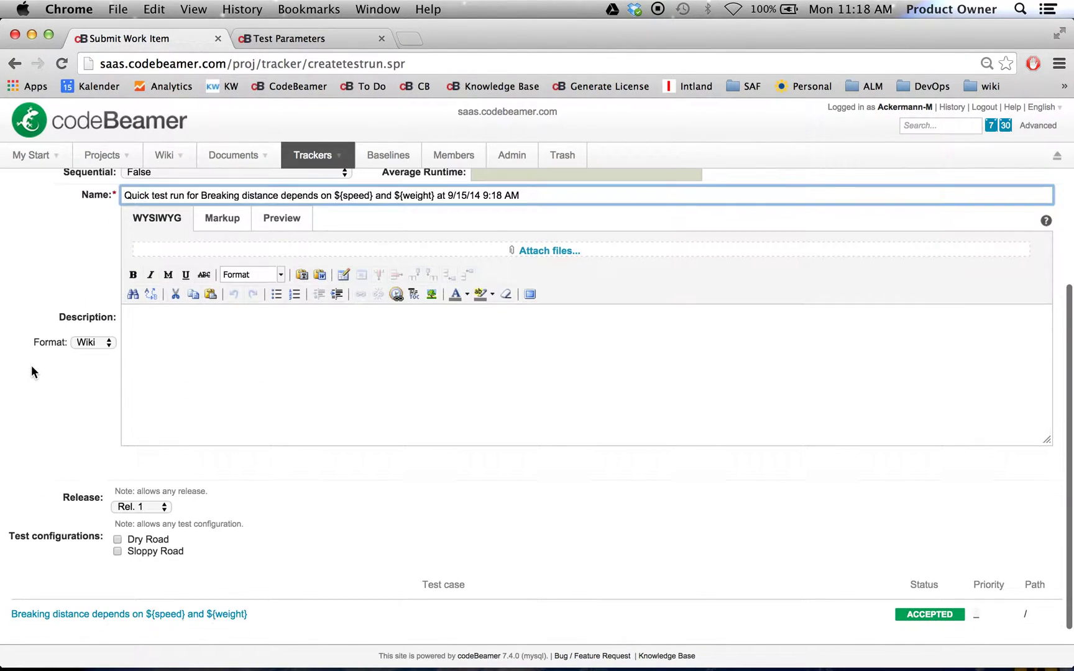
click(116, 540)
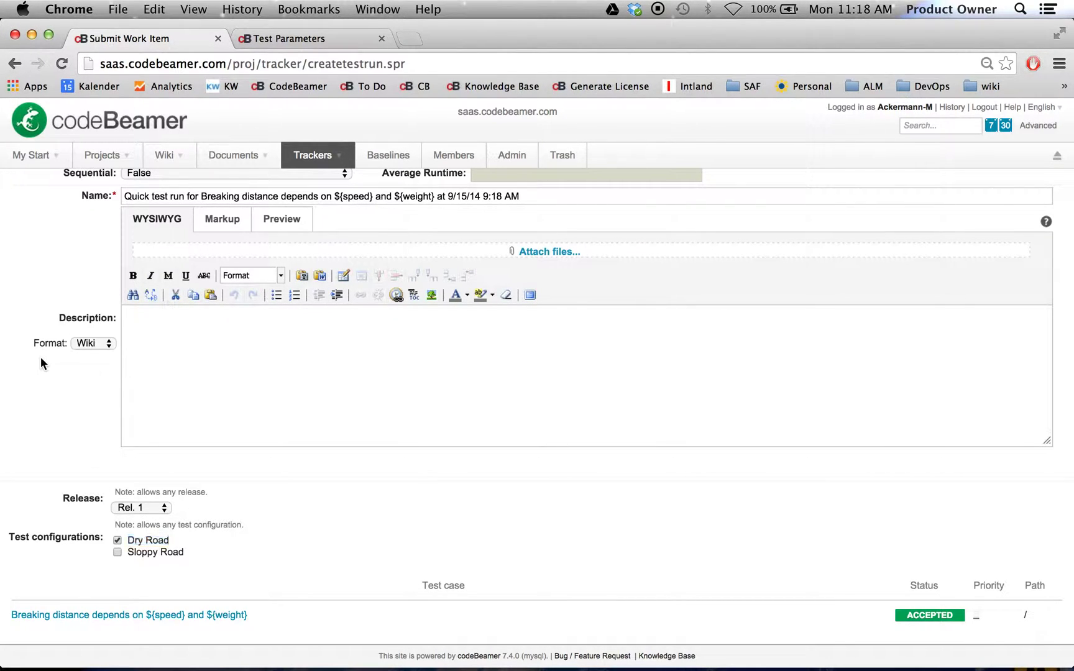
scroll(40, 357, up, 5)
click(39, 225)
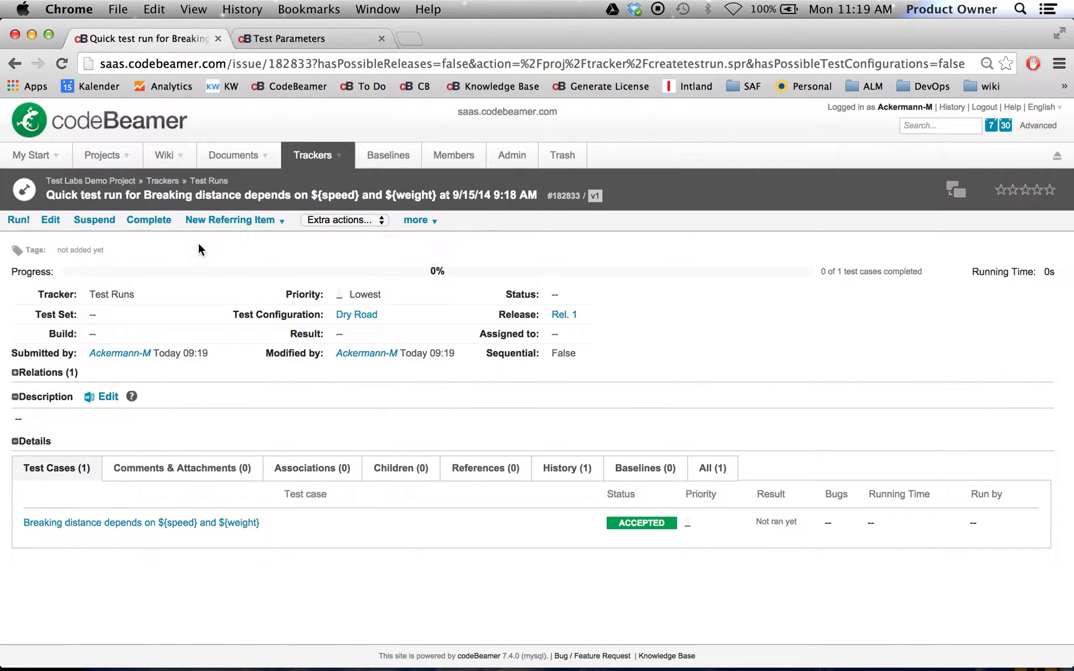
click(18, 217)
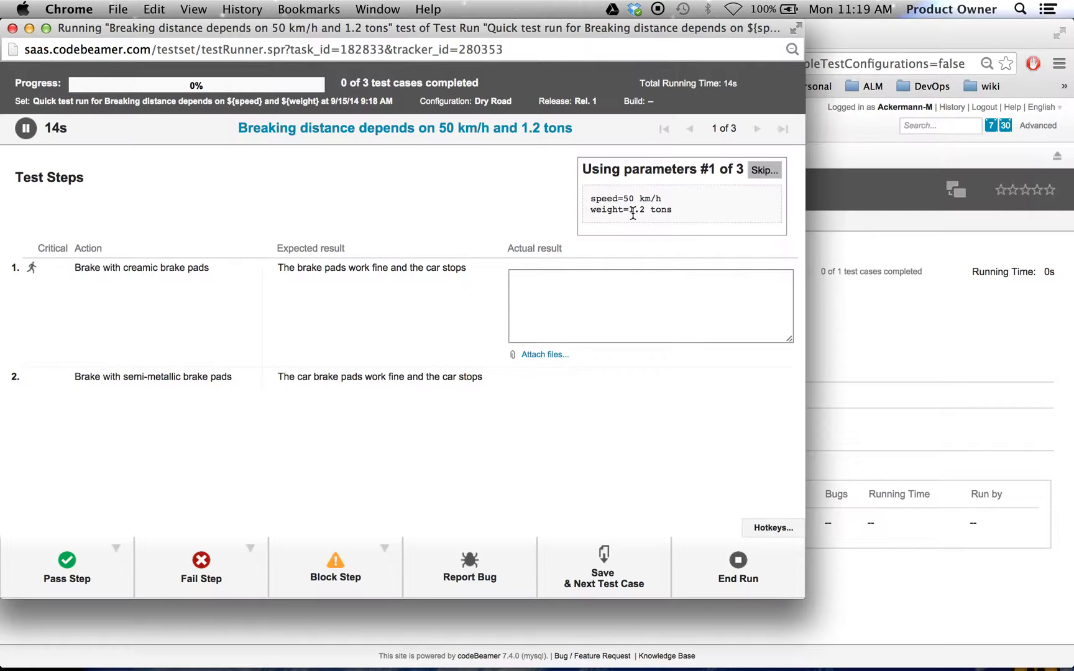
Step: Enter 'the car stops' as step 1's actual result
click(563, 294)
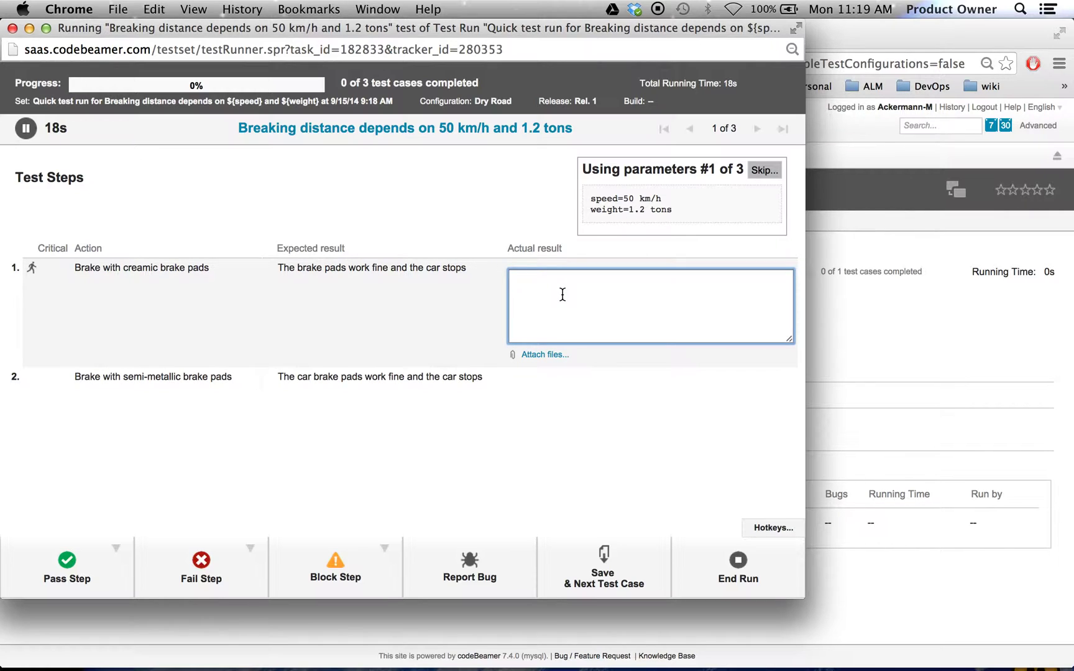
text(the catr stp)
key(BackSpace)
text(ops)
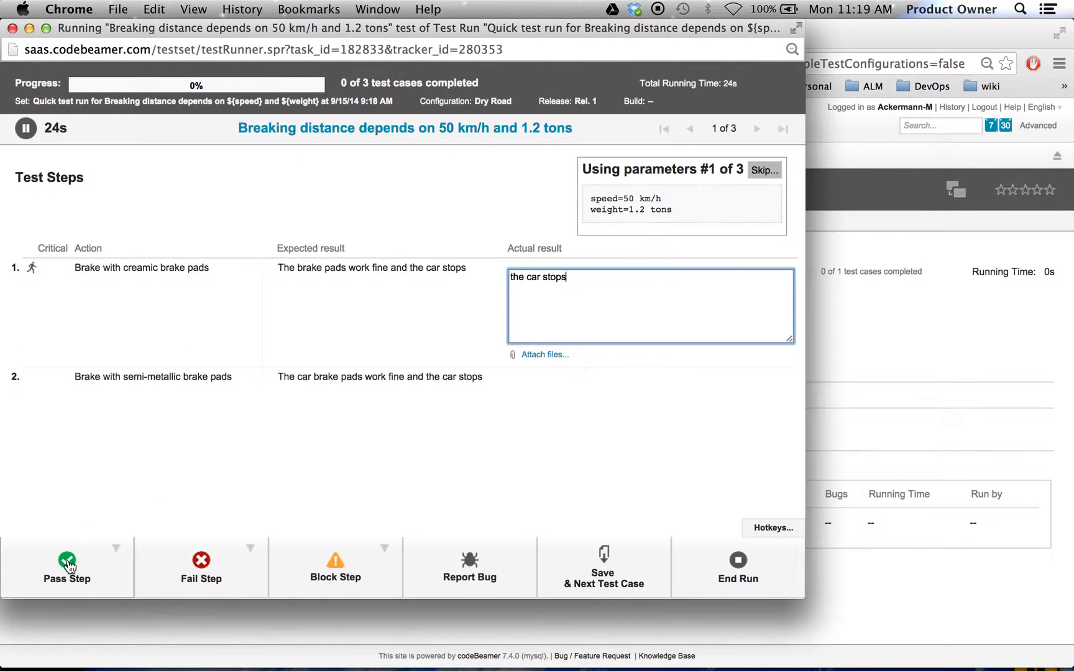
Step: Pass both steps for 50 km/h and 1.2 tons and save the results
click(69, 565)
click(68, 566)
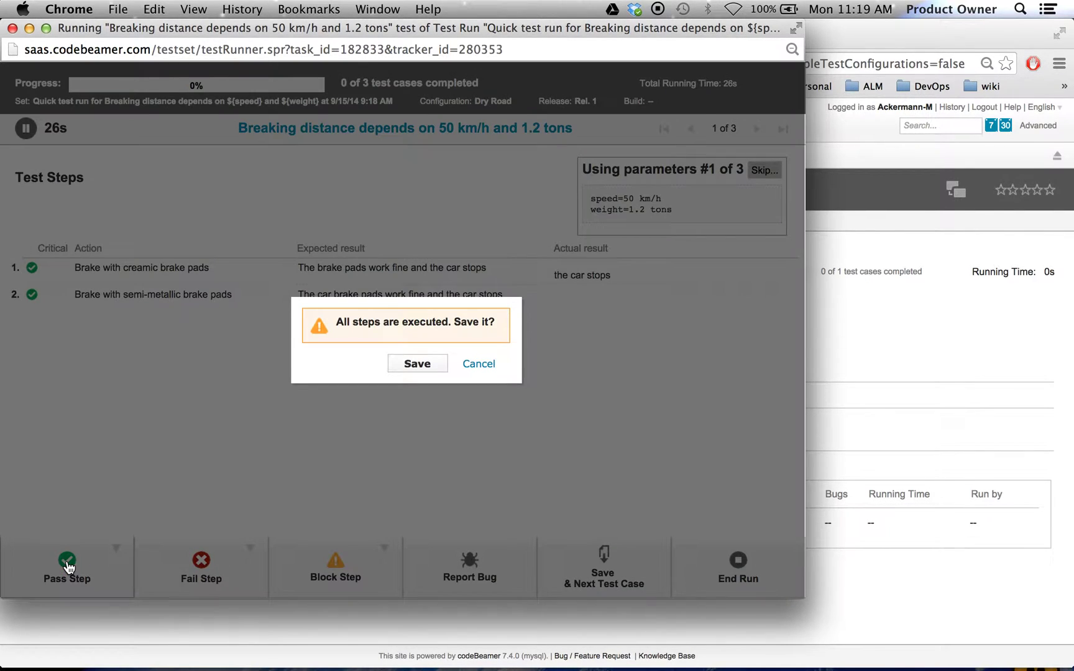
click(410, 366)
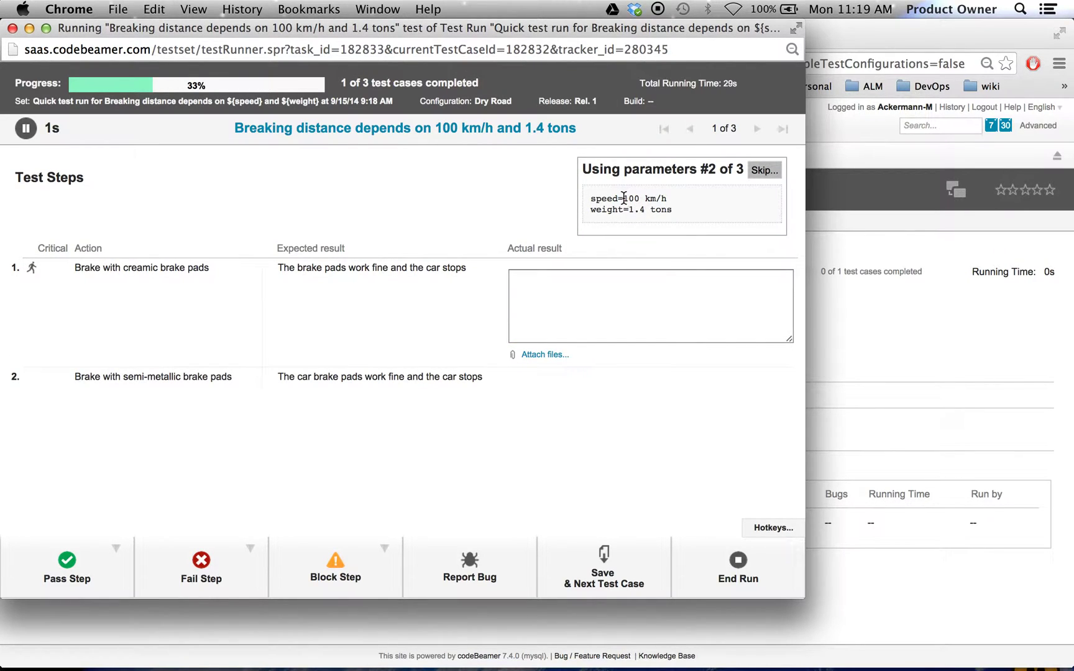
Step: Pass both steps for the second parameter set, 100 km/h and 1.4 tons, and save
mouse_move(623, 199)
mouse_down()
mouse_move(653, 197)
mouse_move(632, 210)
mouse_up()
click(695, 206)
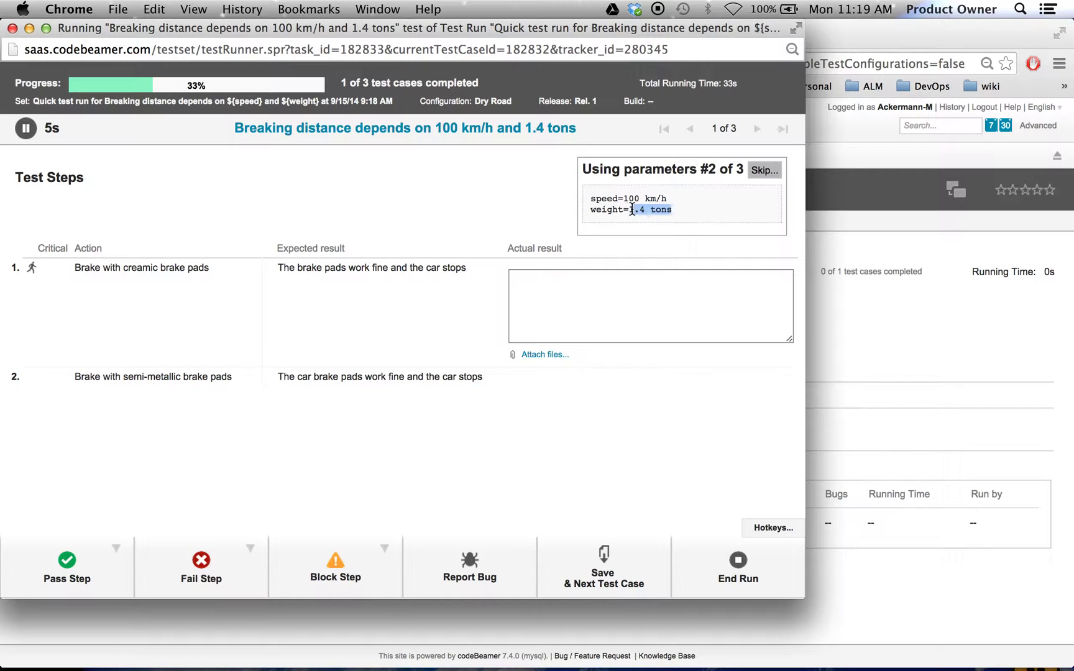
click(694, 209)
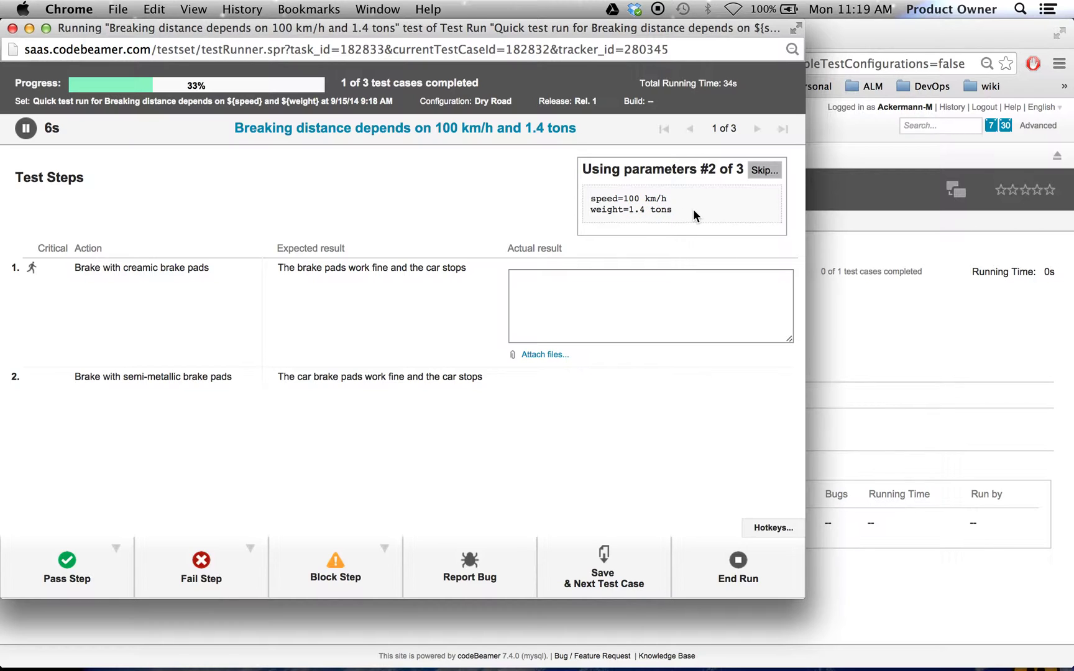
click(70, 570)
click(70, 570)
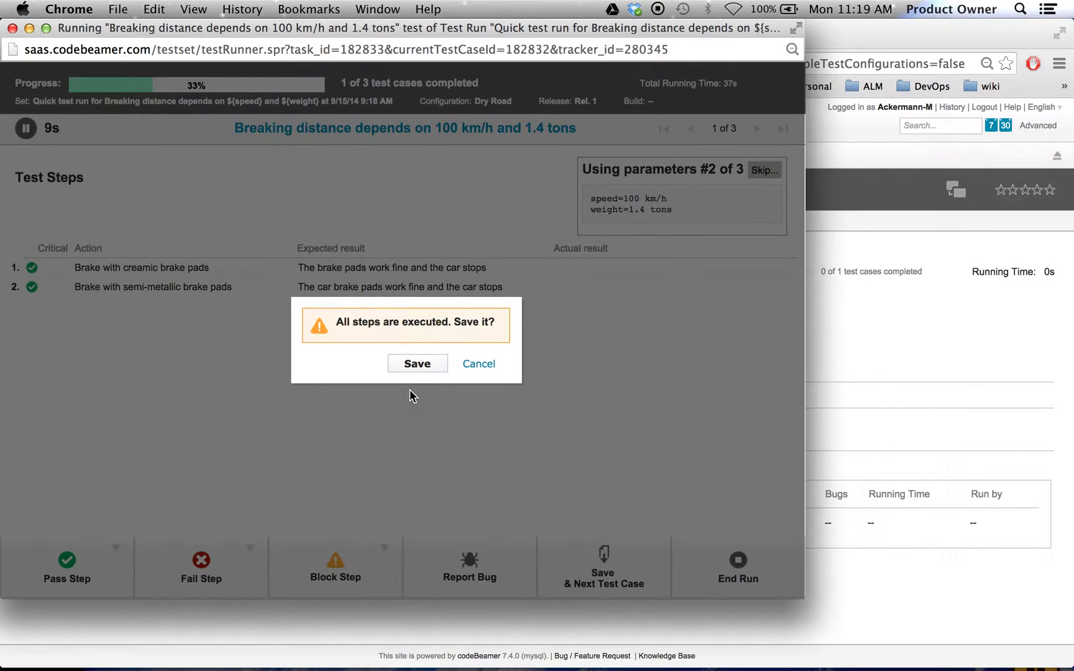
click(413, 364)
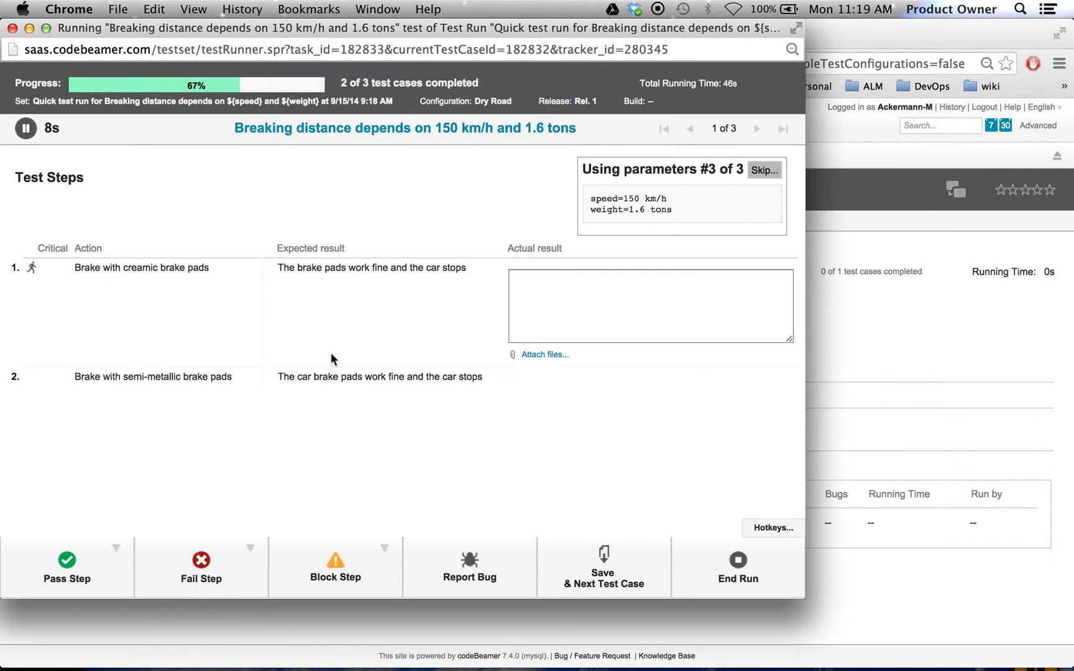
Step: Pass both steps for the final set, 150 km/h and 1.6 tons, and save
click(68, 567)
click(68, 569)
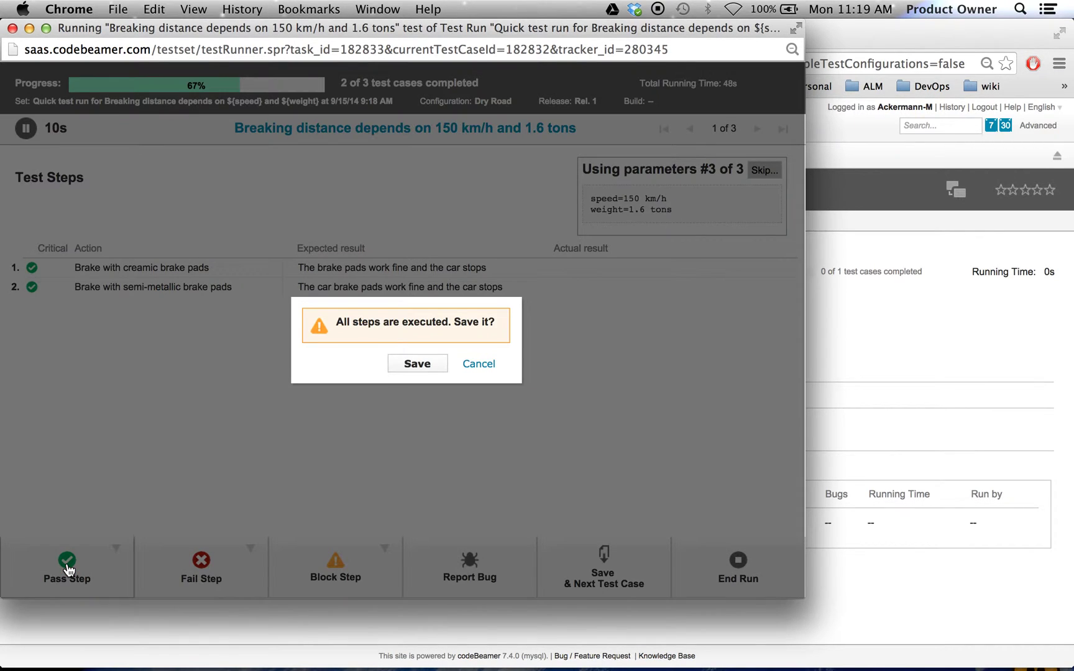
click(426, 368)
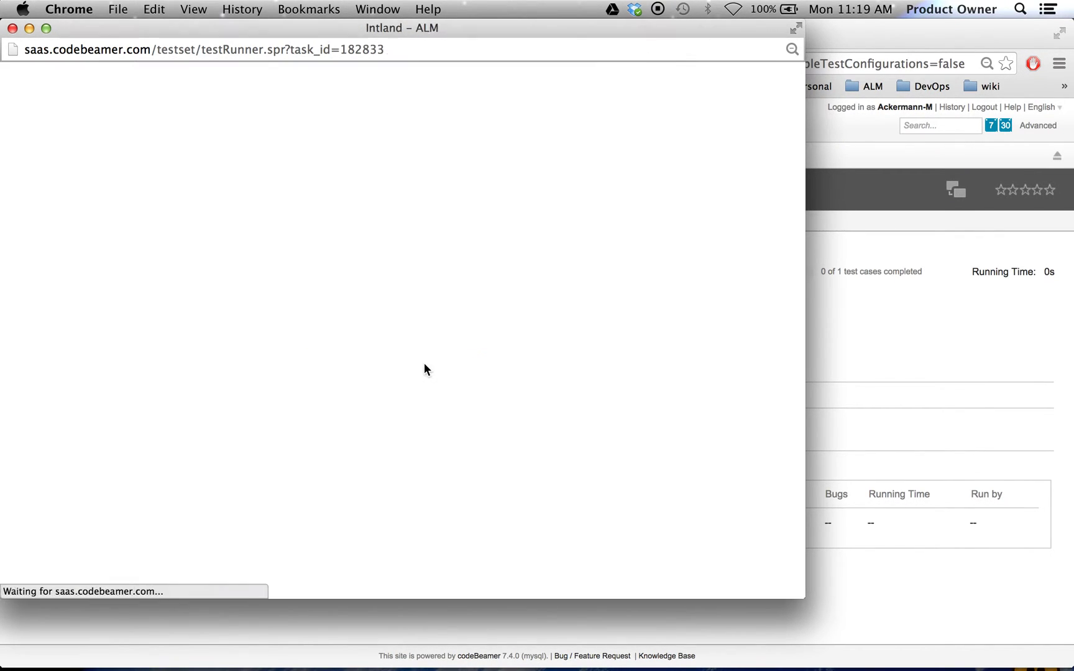